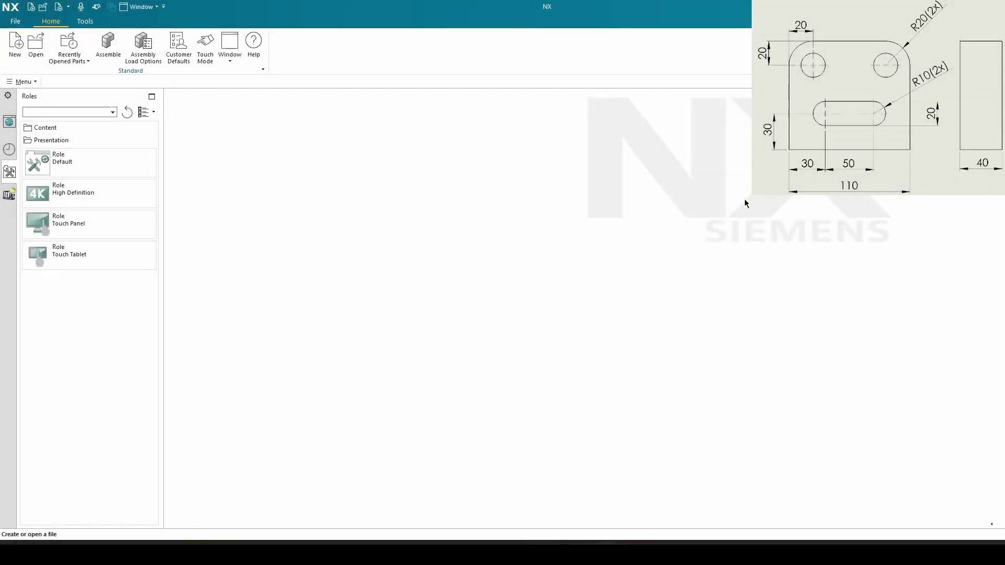
Step: Create a new millimetre Model part and name it model10.prt
left_click(8, 59)
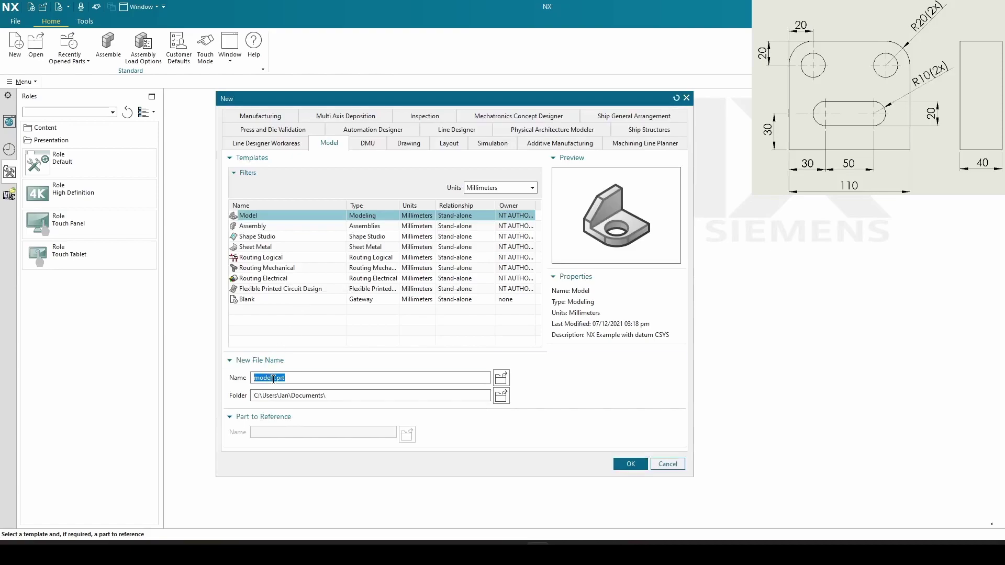
type("0")
key("Return")
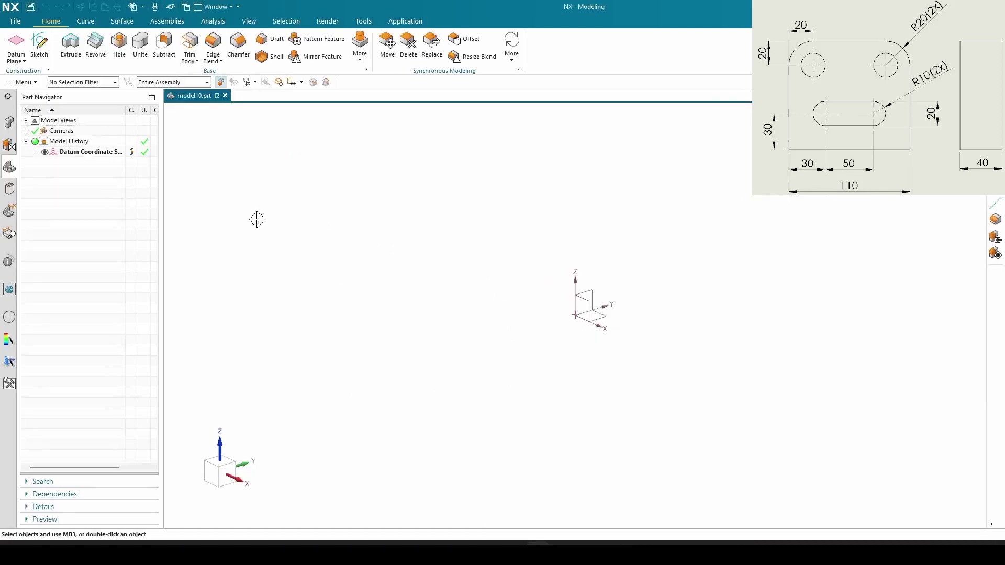
Step: Start a sketch on the Right datum plane and pan its origin to the lower left
left_click(40, 43)
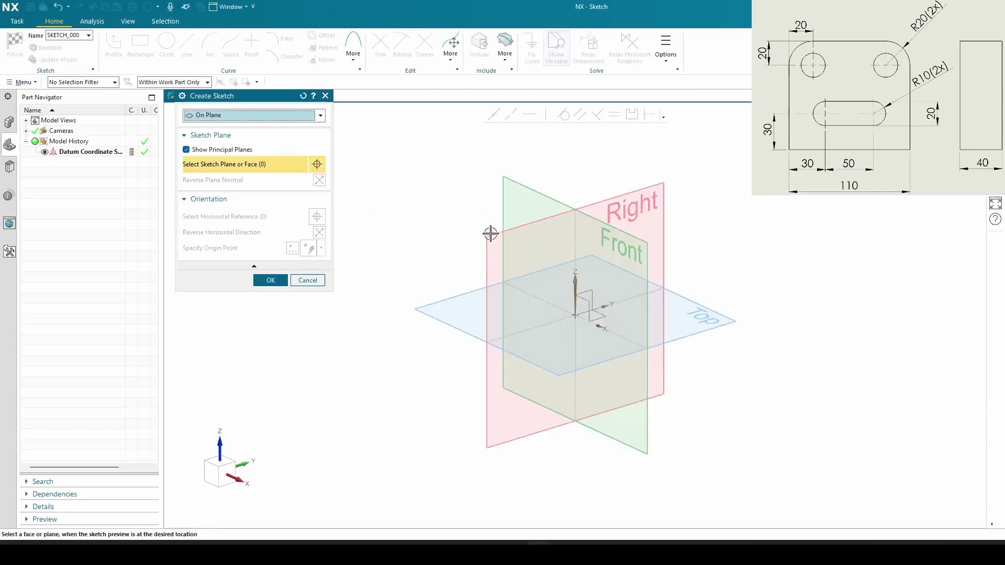
left_click(492, 238)
left_click(270, 280)
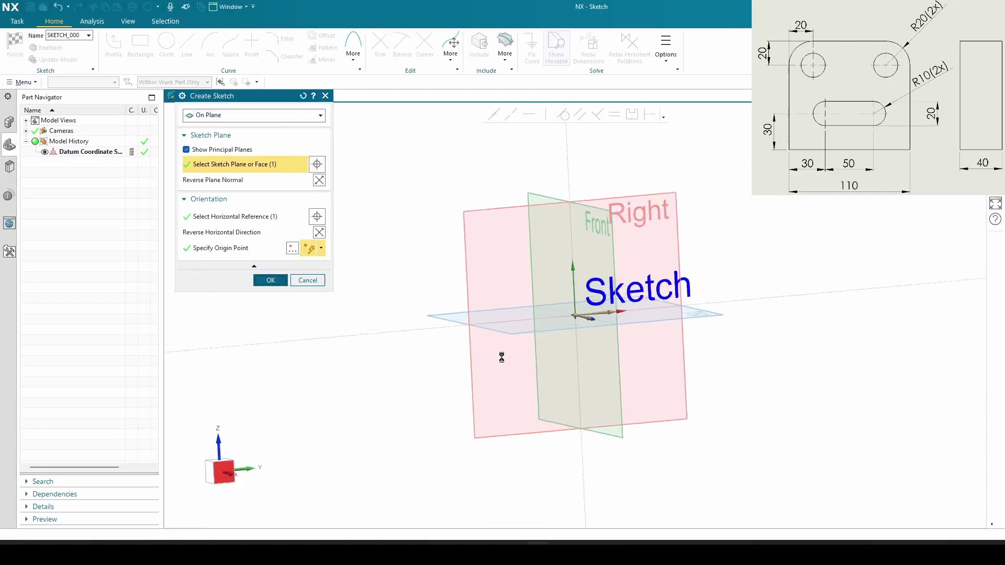
middle_click_drag(702, 256, 557, 370, "shift")
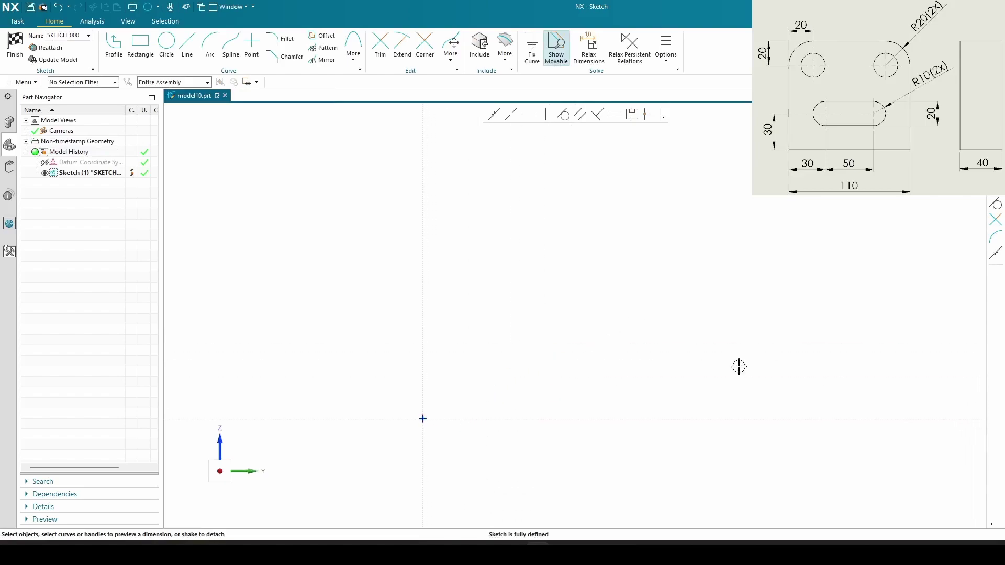
Step: Draw a rectangle from the sketch origin to an upper-right corner and recentre the view
left_click(140, 45)
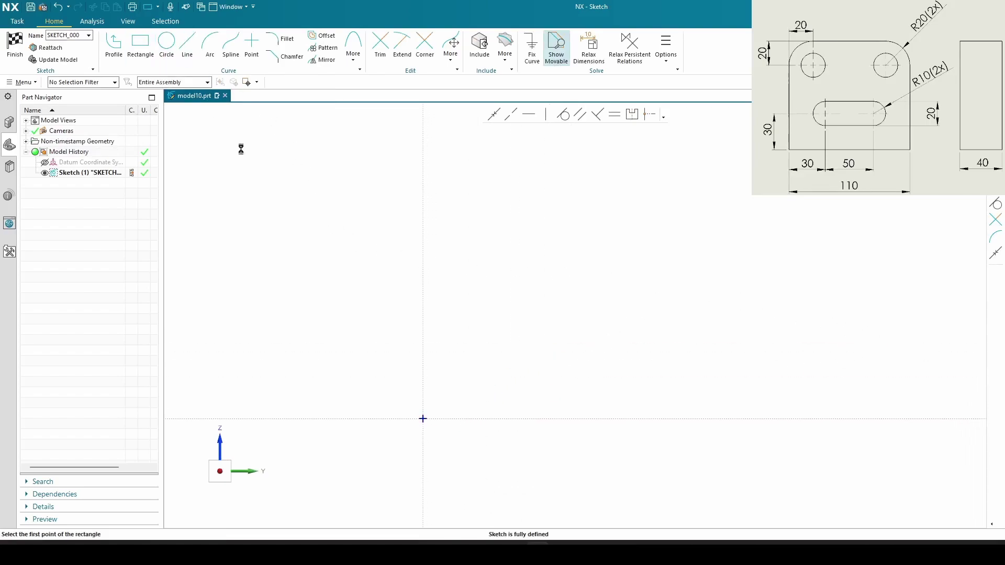
left_click(423, 418)
left_click(726, 194)
mouse_move(667, 325)
middle_mouse_down("shift")
mouse_move(455, 391)
mouse_move(522, 381)
middle_mouse_up("shift")
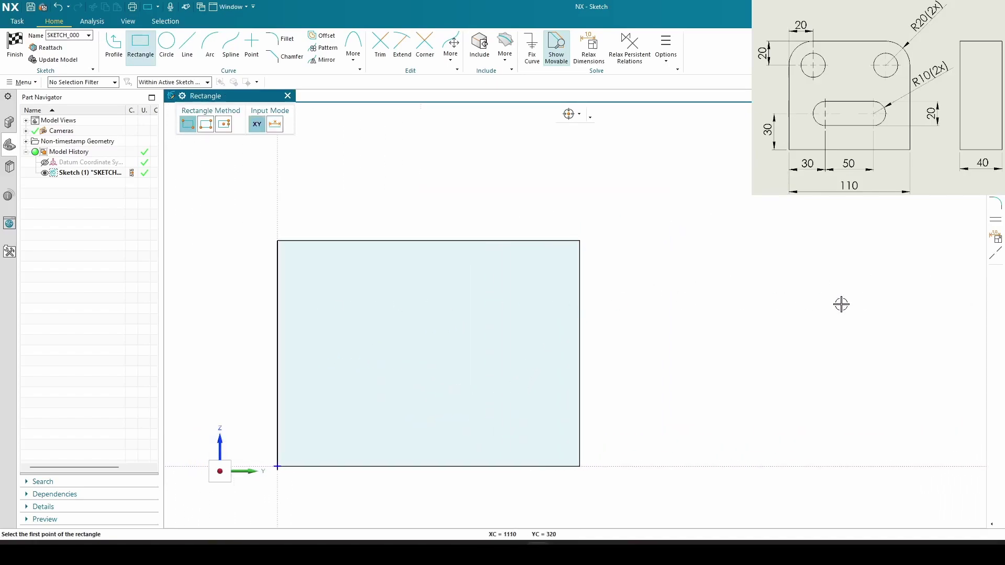
Step: Draw two circles near the rectangle's top corners and constrain them to equal radius
left_click(167, 44)
left_click(330, 286)
left_click(343, 311)
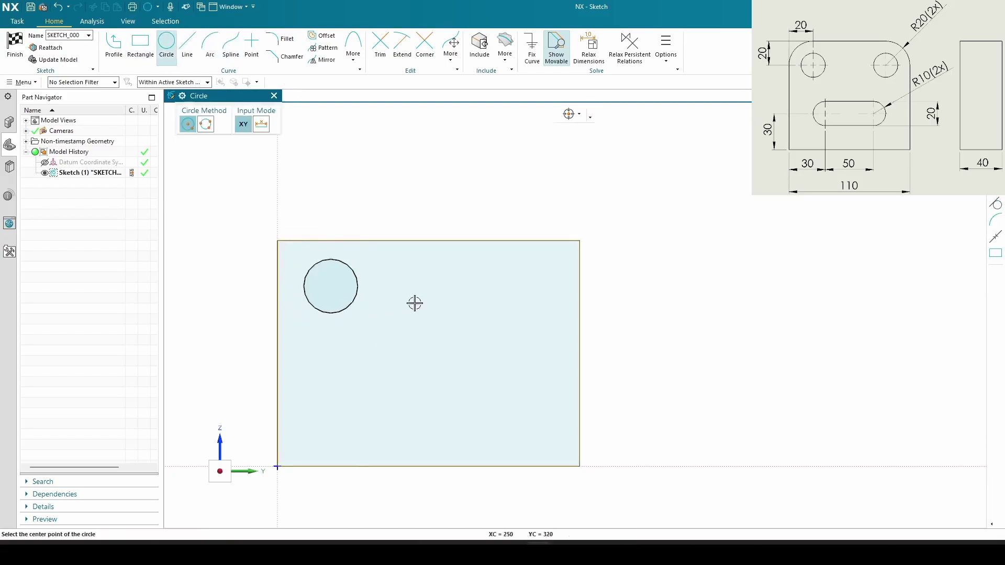
left_click(515, 288)
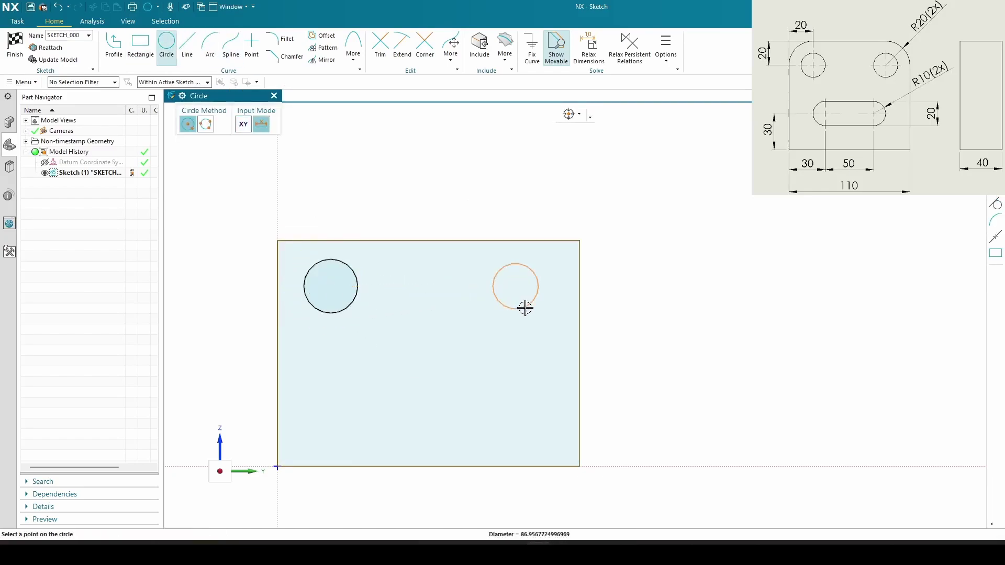
left_click(527, 312)
key("Escape")
left_click(497, 306)
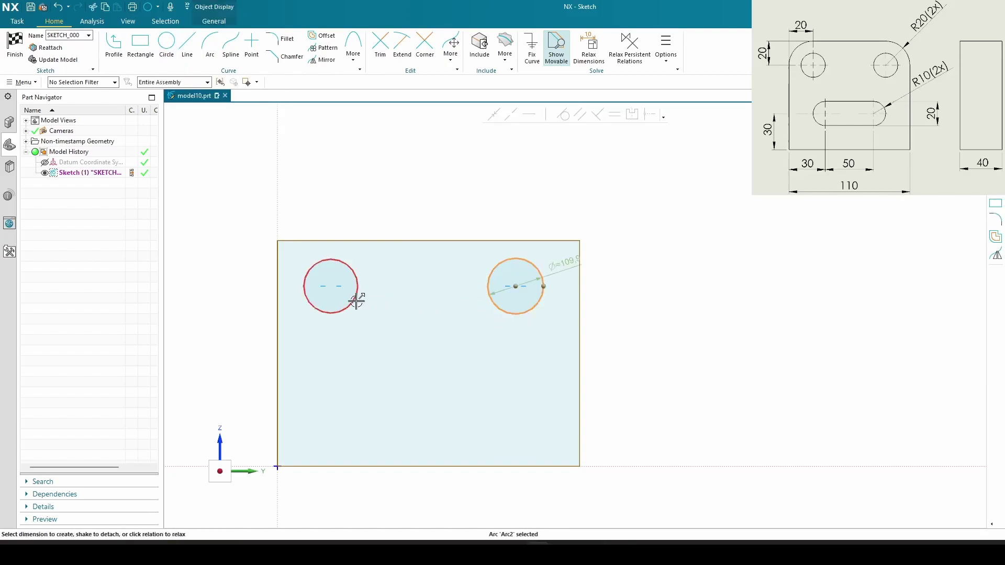
left_click(358, 293)
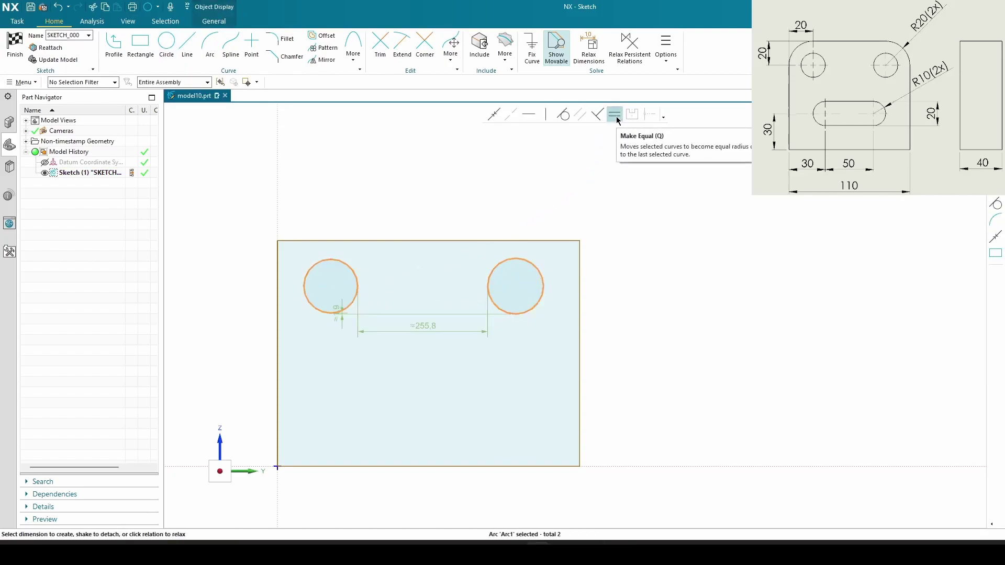
left_click(614, 115)
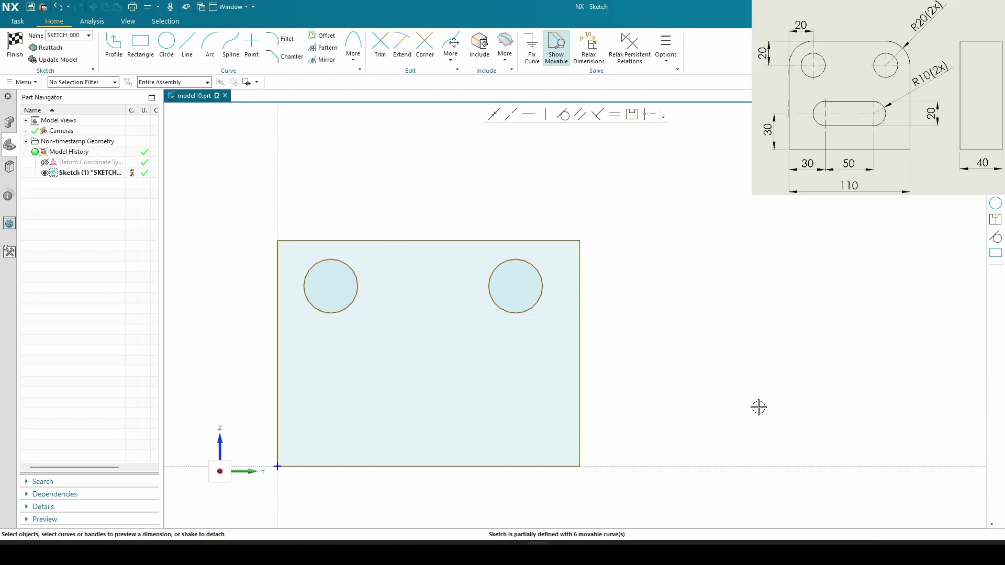
Step: Draw two small circles side by side in the lower half of the rectangle
left_click(166, 43)
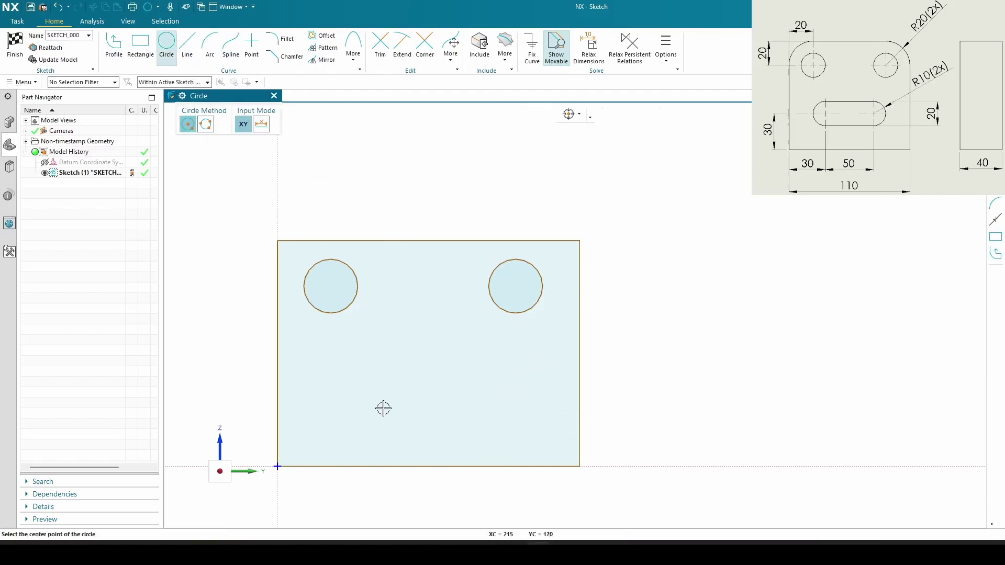
left_click(363, 411)
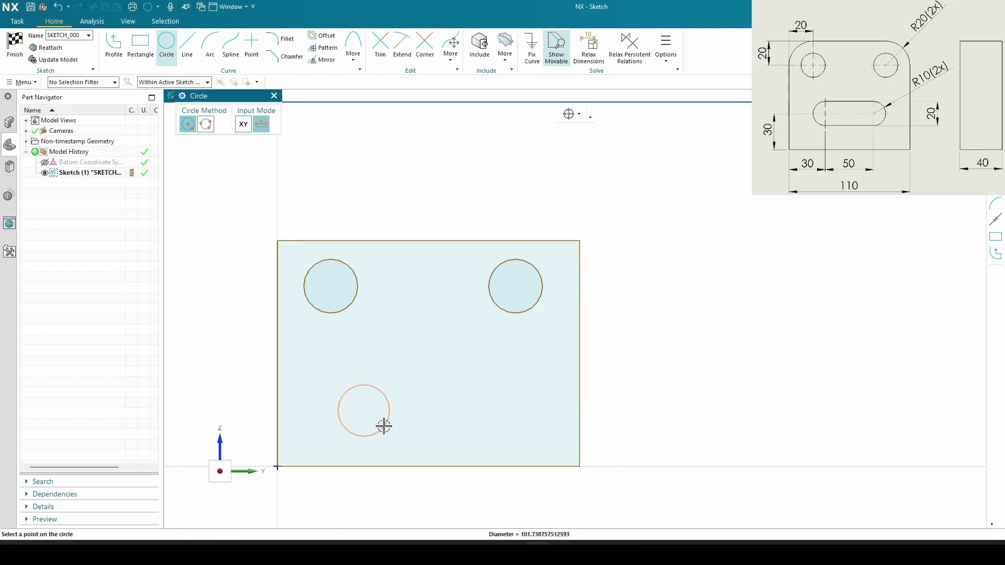
left_click(384, 418)
left_click(479, 411)
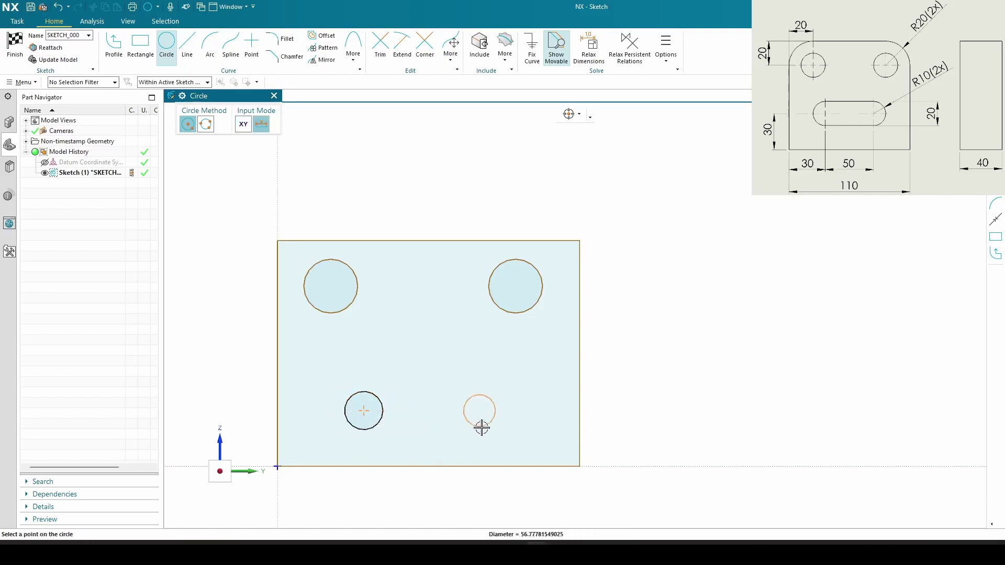
left_click(478, 427)
key("Escape")
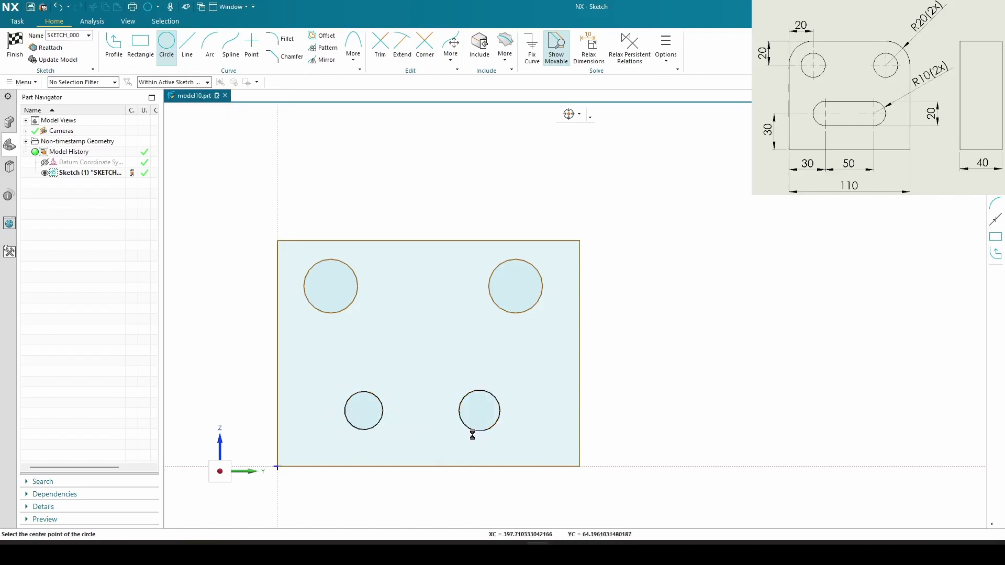
left_click(465, 425)
left_click(386, 413)
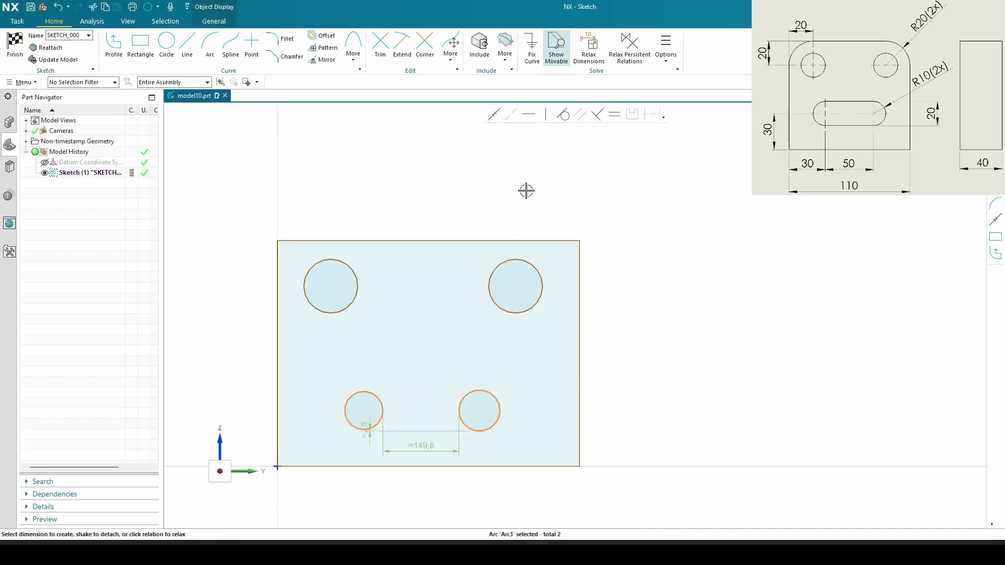
key("Escape")
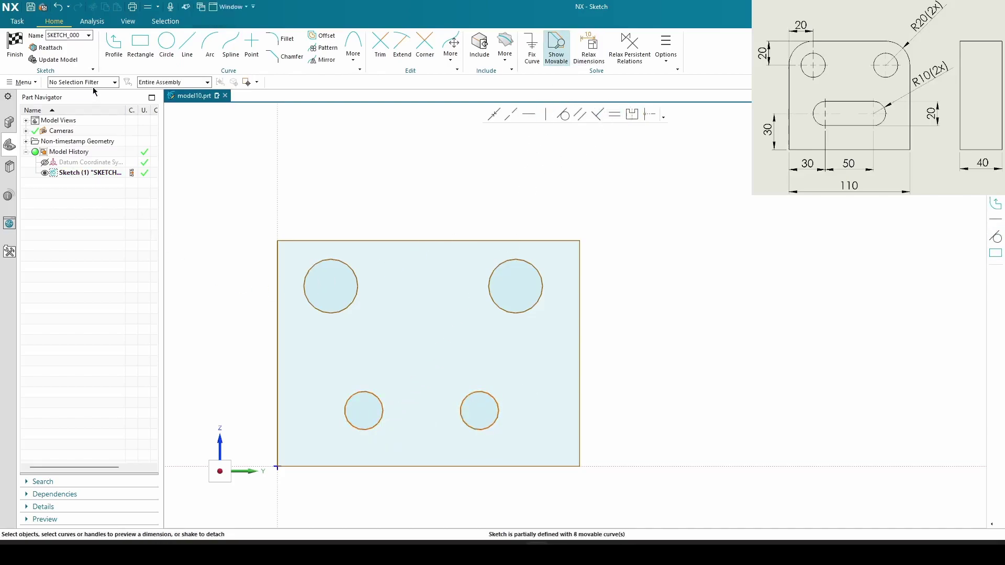
Step: Join the two small circles with lines across their tops and bottoms
left_click(193, 57)
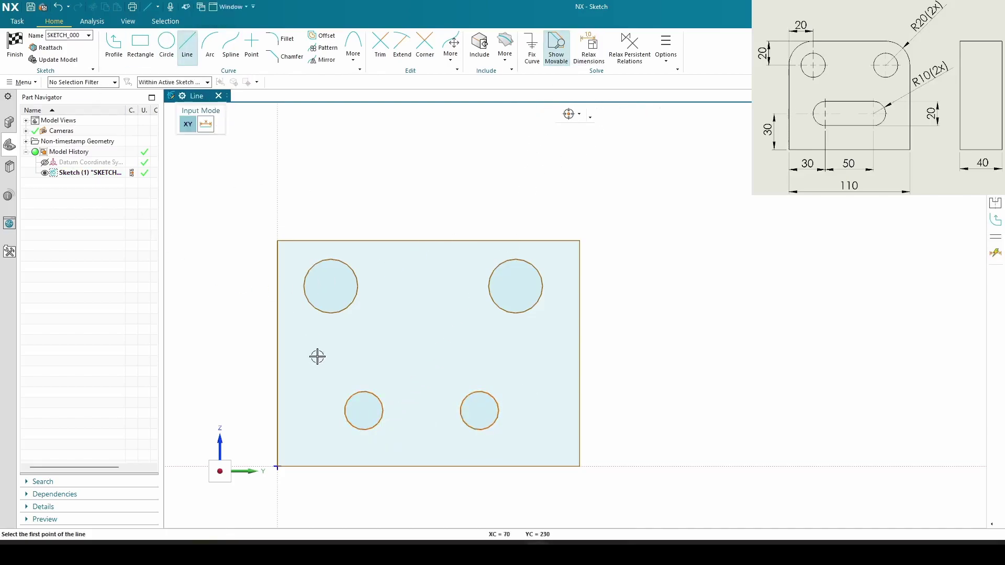
left_click(362, 392)
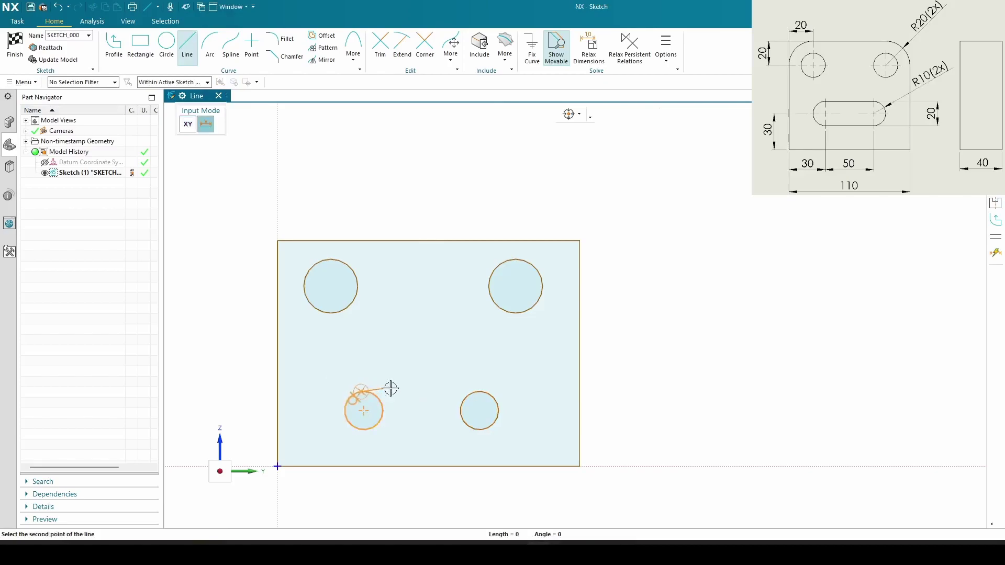
left_click(480, 391)
key("Escape")
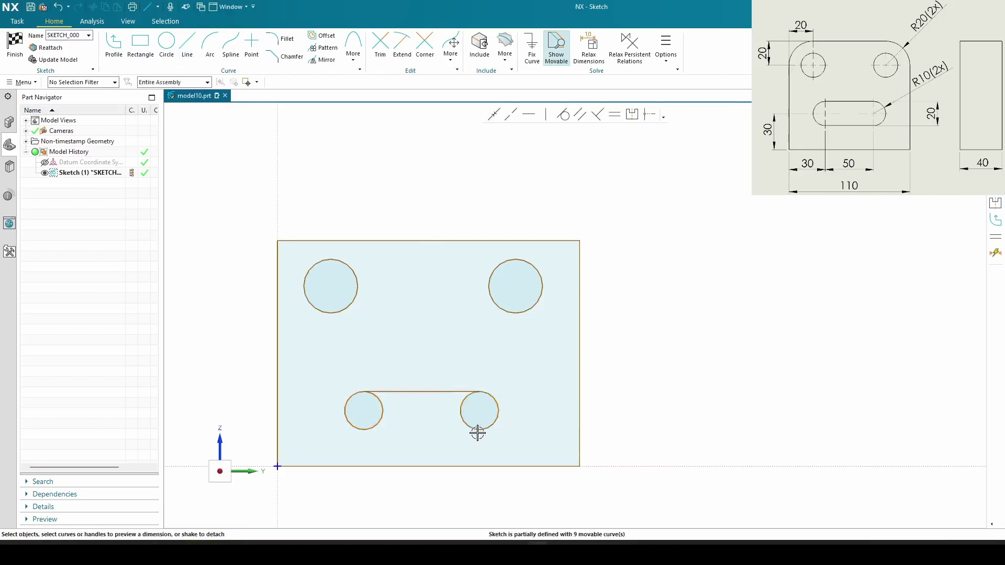
left_click(187, 45)
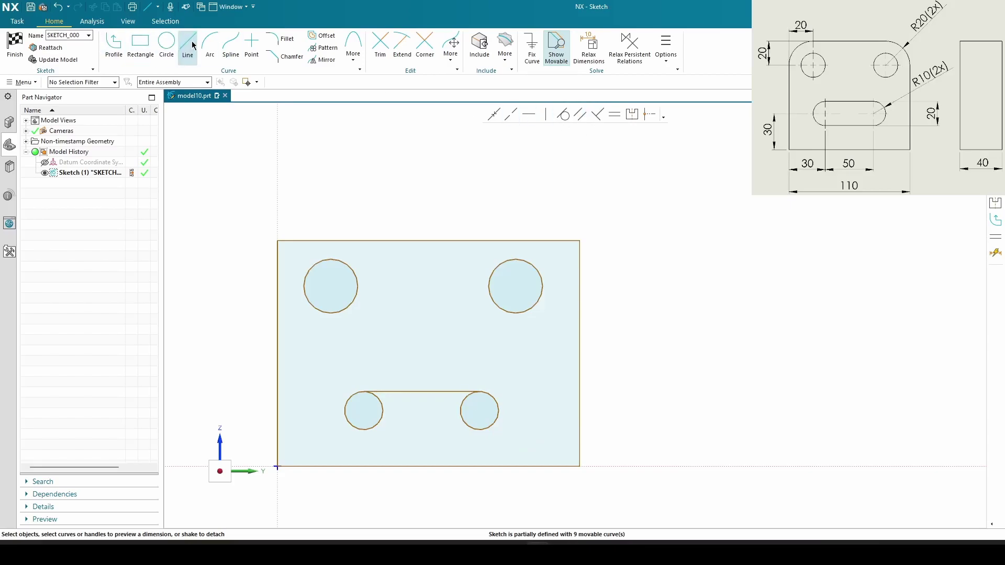
left_click(480, 431)
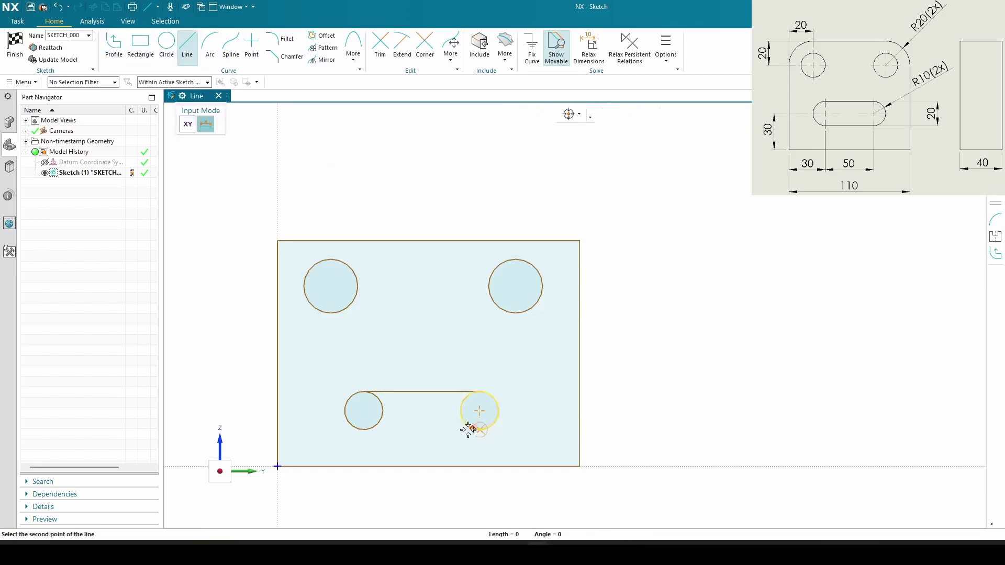
left_click(364, 430)
key("Escape")
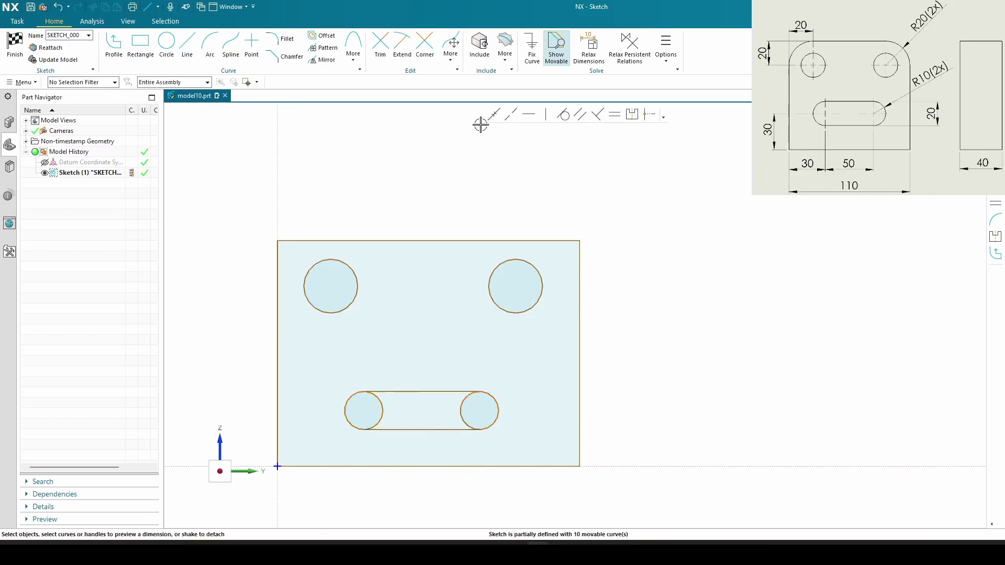
Step: Trim away the inner arcs, leaving a single rounded slot outline
left_click(380, 50)
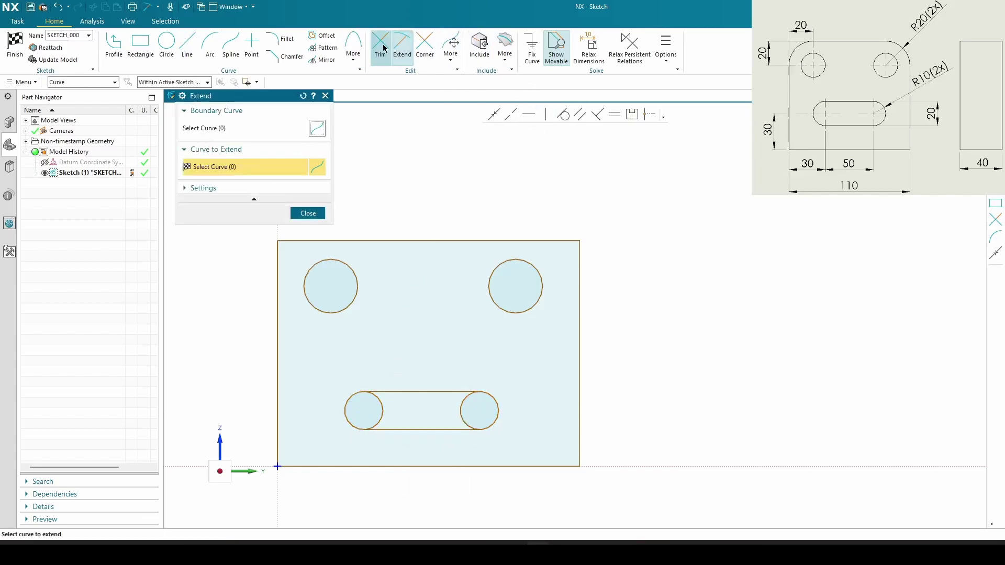
left_click_drag(472, 414, 360, 417)
key("Escape")
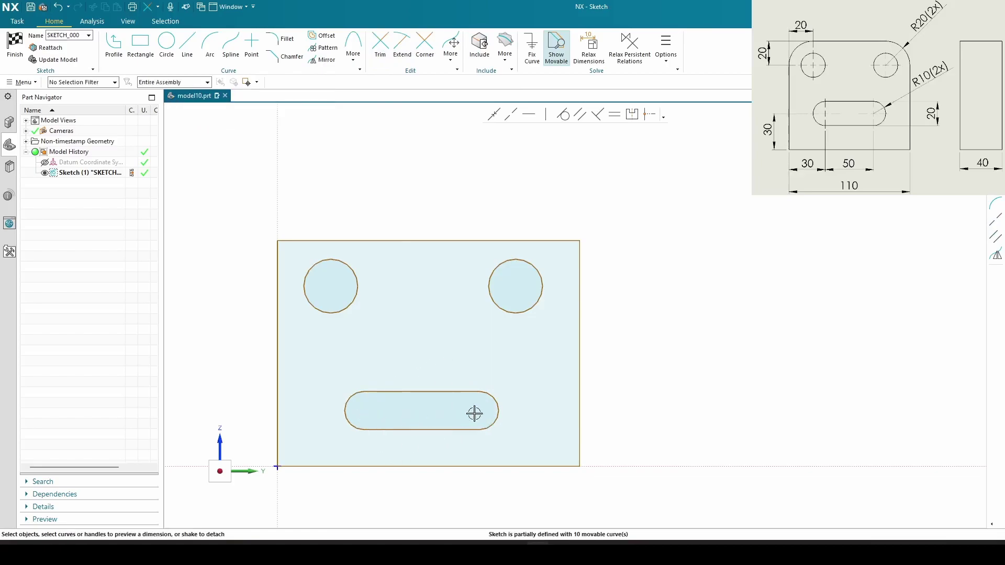
left_click(499, 421)
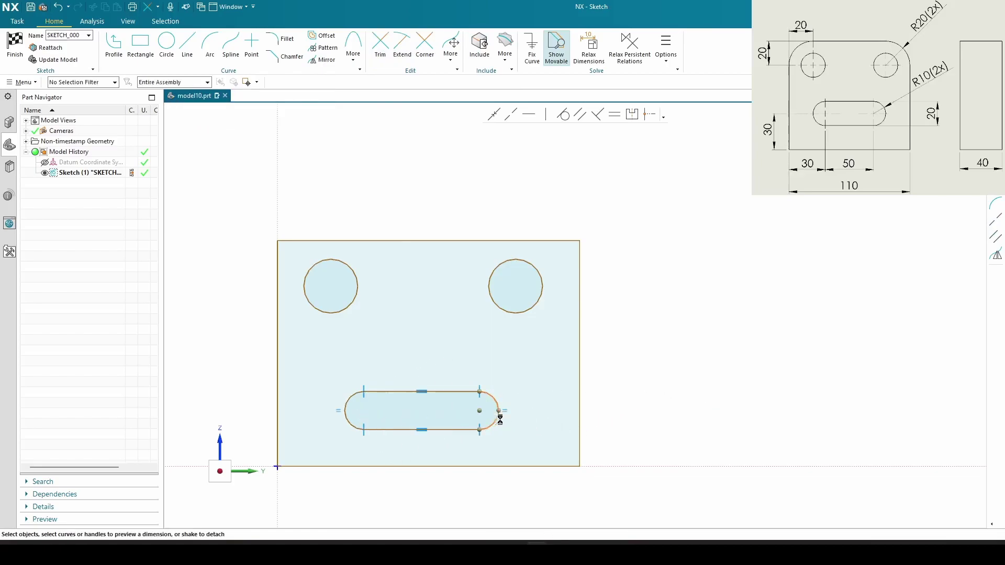
Step: Dimension the slot's end arc with a radius of 10
left_click(526, 401)
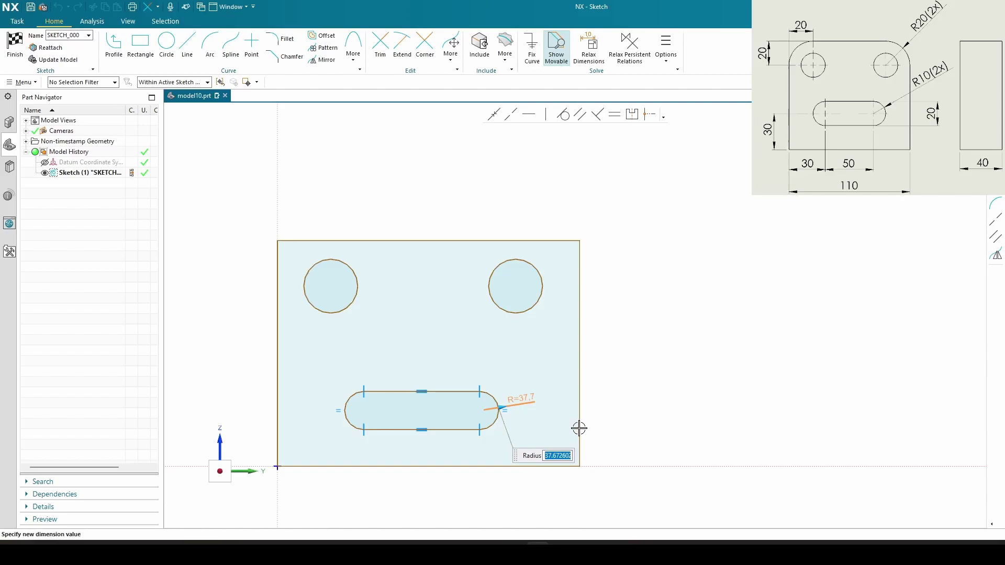
type("10")
key("Return")
key("Return")
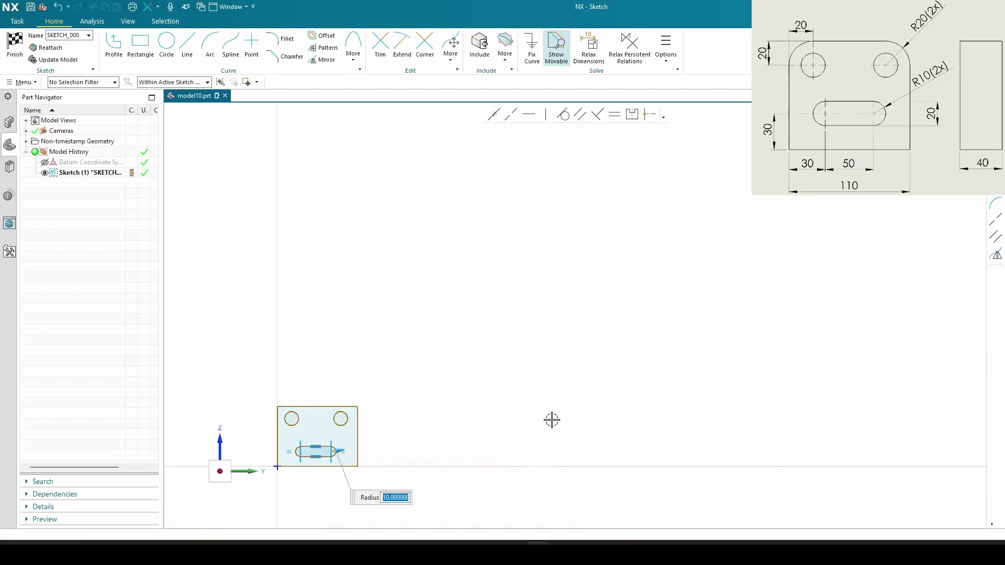
scroll(288, 429, "up", 5)
scroll(377, 328, "down", 5)
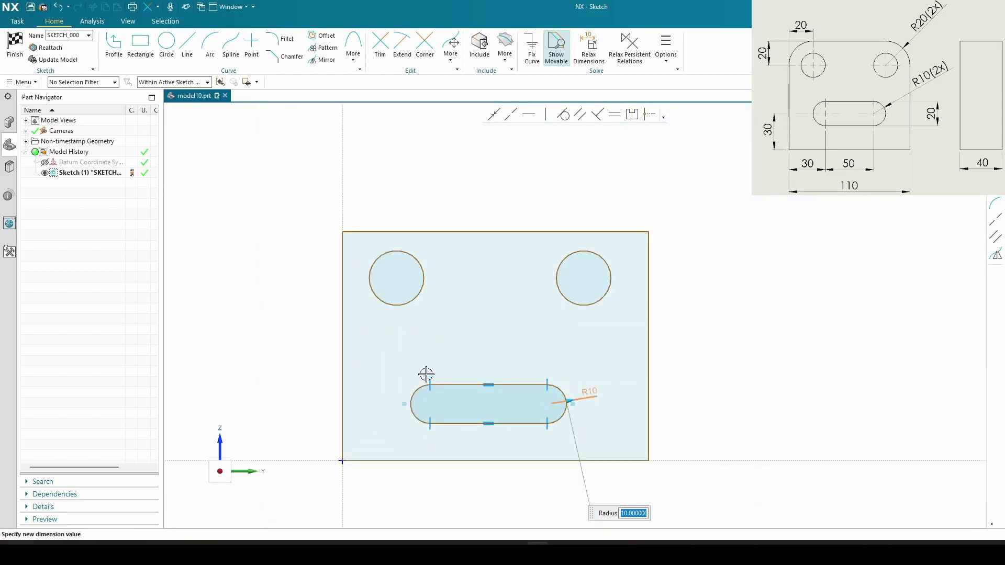
key("Escape")
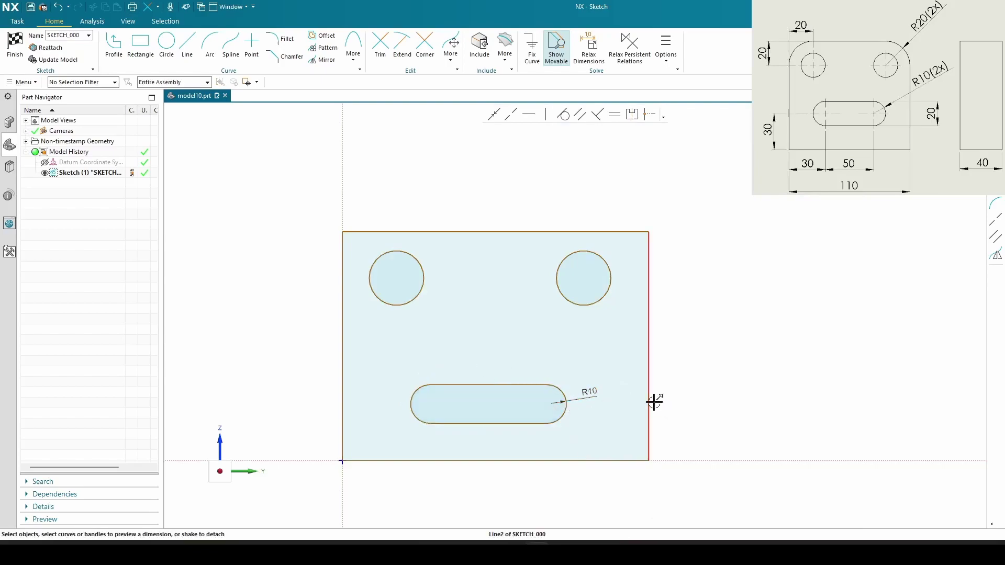
Step: Cancel and undo a mistaken slot-position dimension
left_click(342, 384)
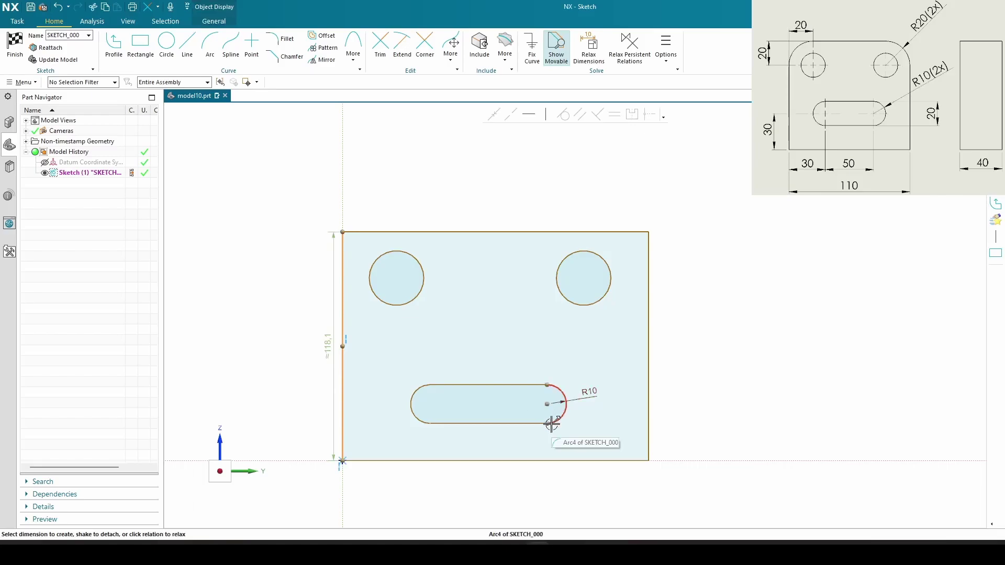
left_click(547, 404)
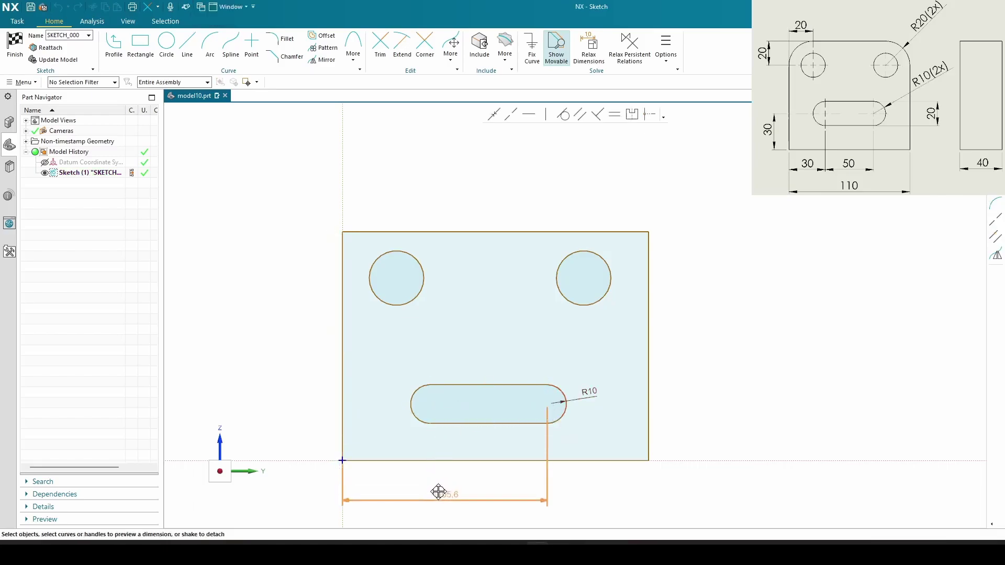
left_click(437, 489)
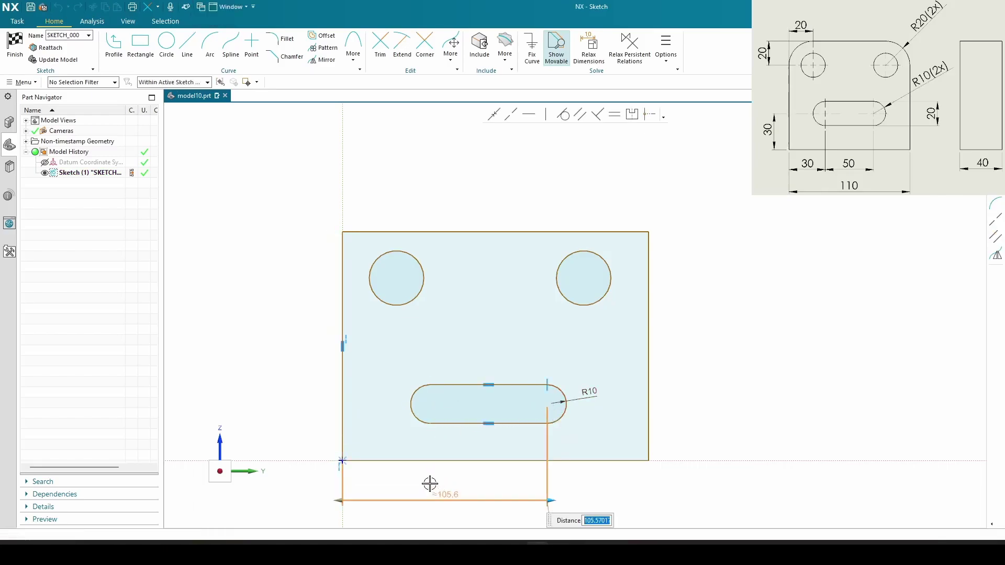
type("8")
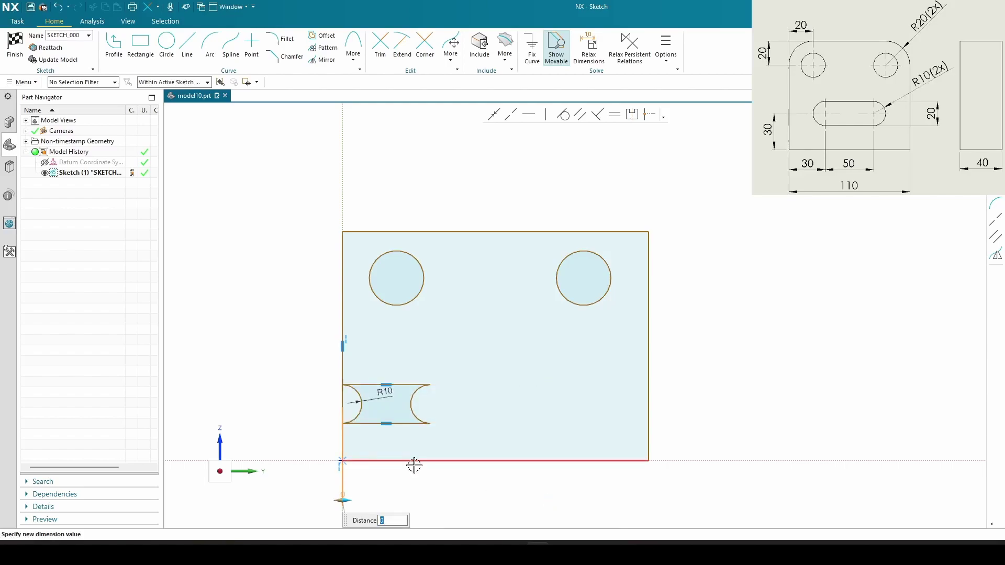
key("Escape")
key("ctrl+z")
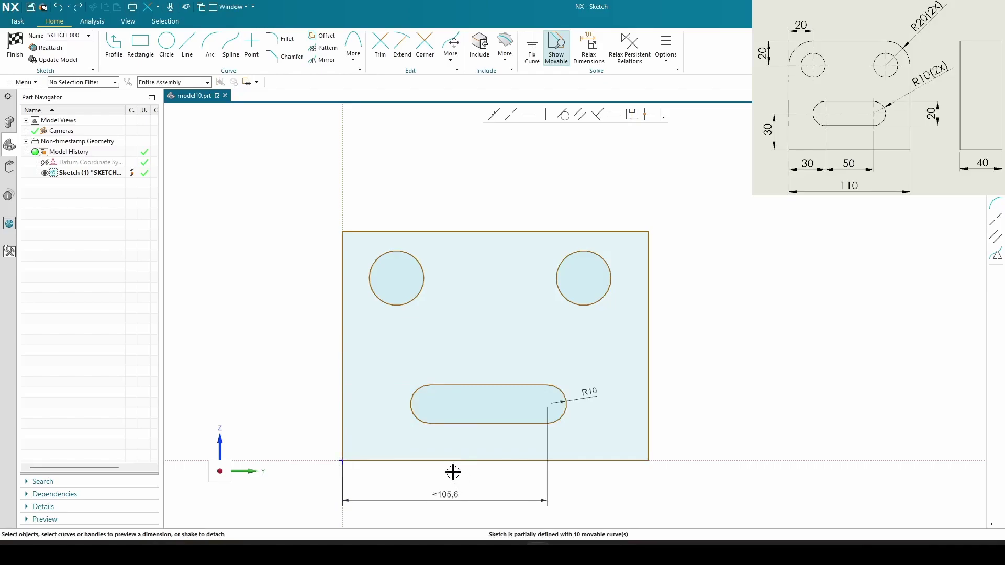
Step: Dimension the rectangle's width to 110
left_click(343, 408)
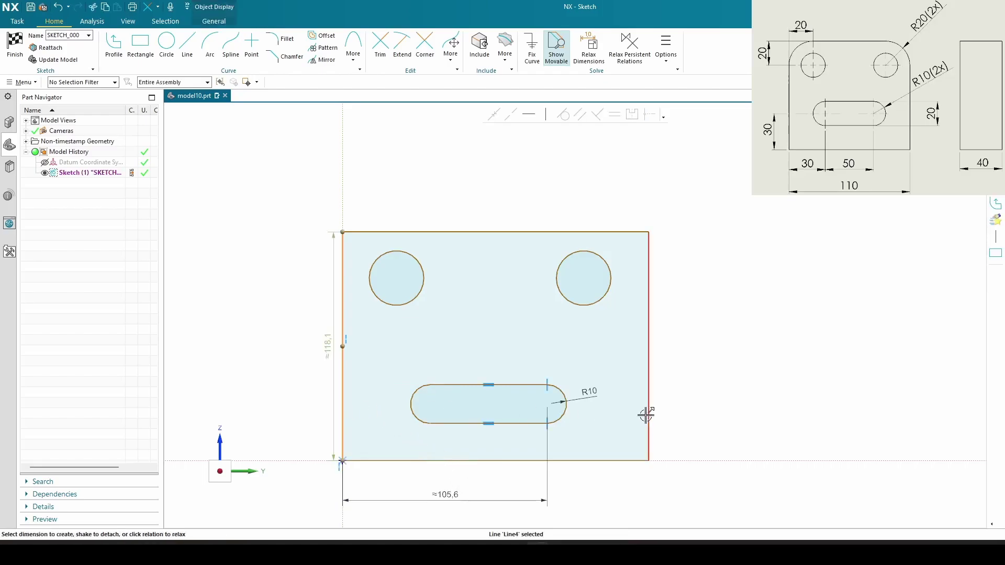
left_click(648, 416)
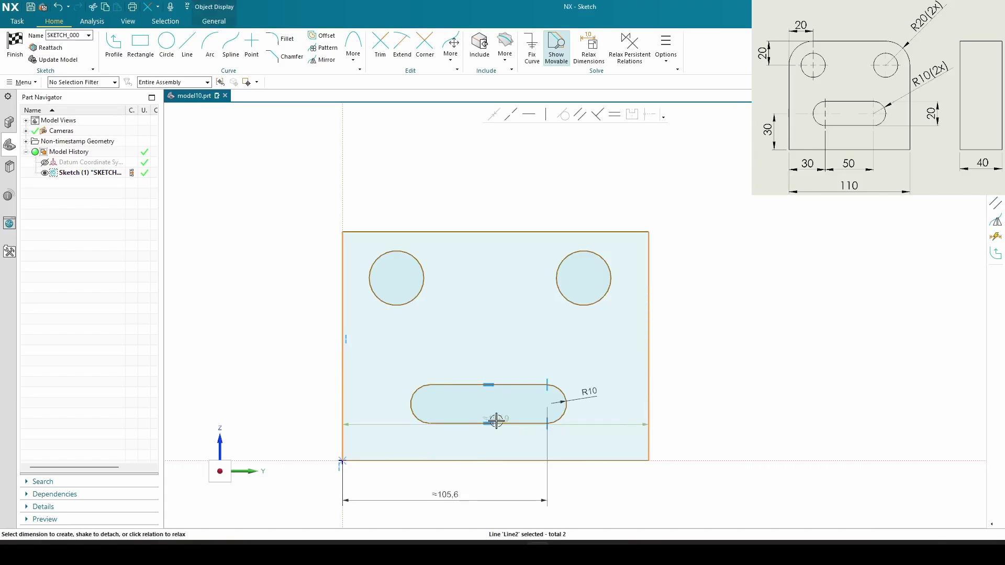
left_click(486, 514)
type("11")
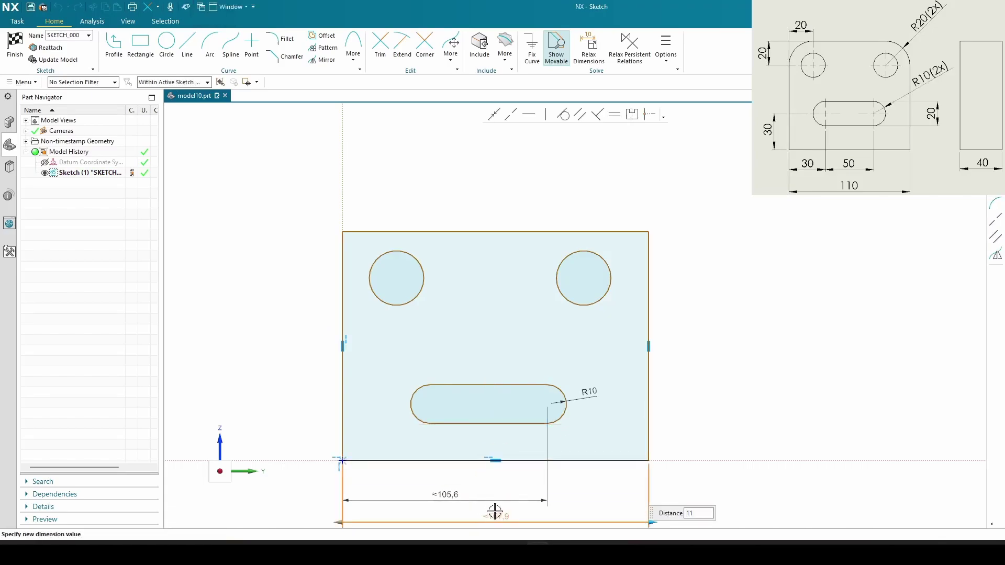
type("0")
key("Return")
key("Escape")
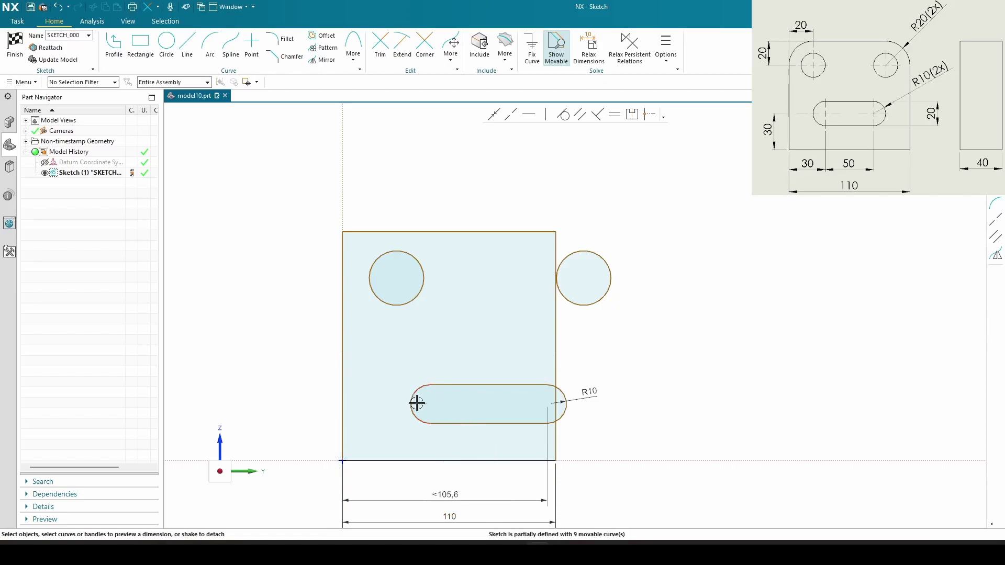
Step: Locate the slot's end centres 30 and 80 from the rectangle's left edge
left_click(350, 403)
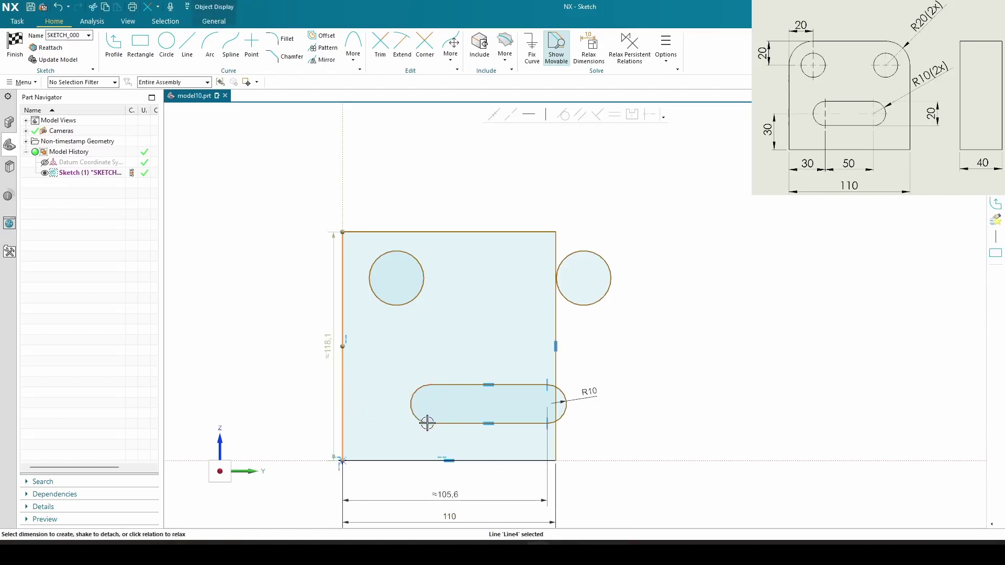
left_click(429, 404)
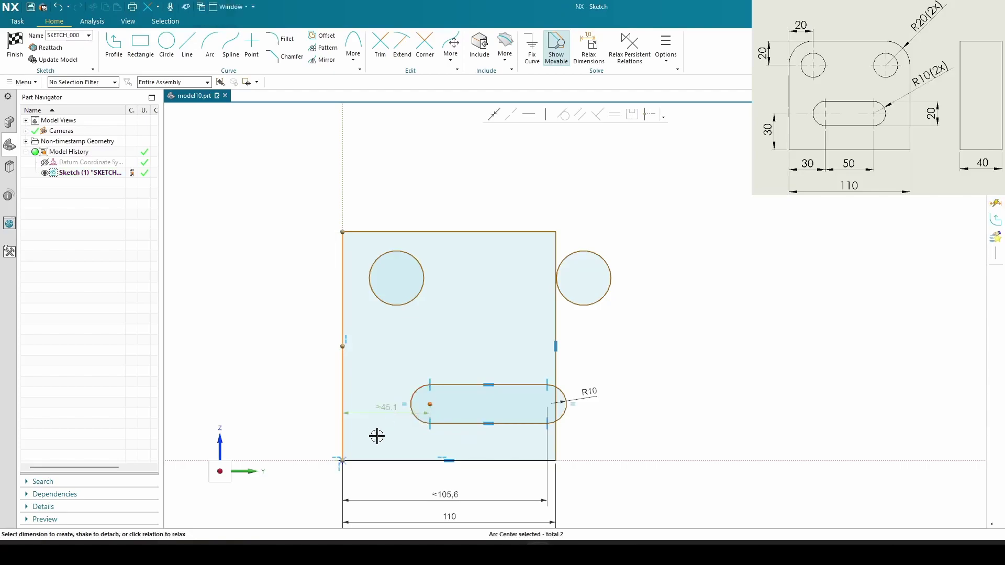
left_click(376, 464)
type("3")
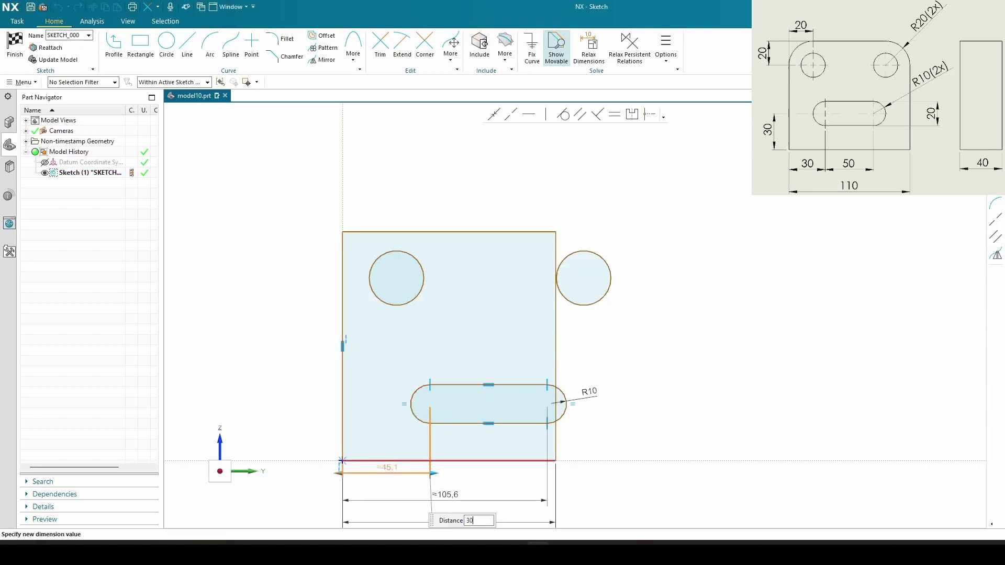
type("0")
key("Return")
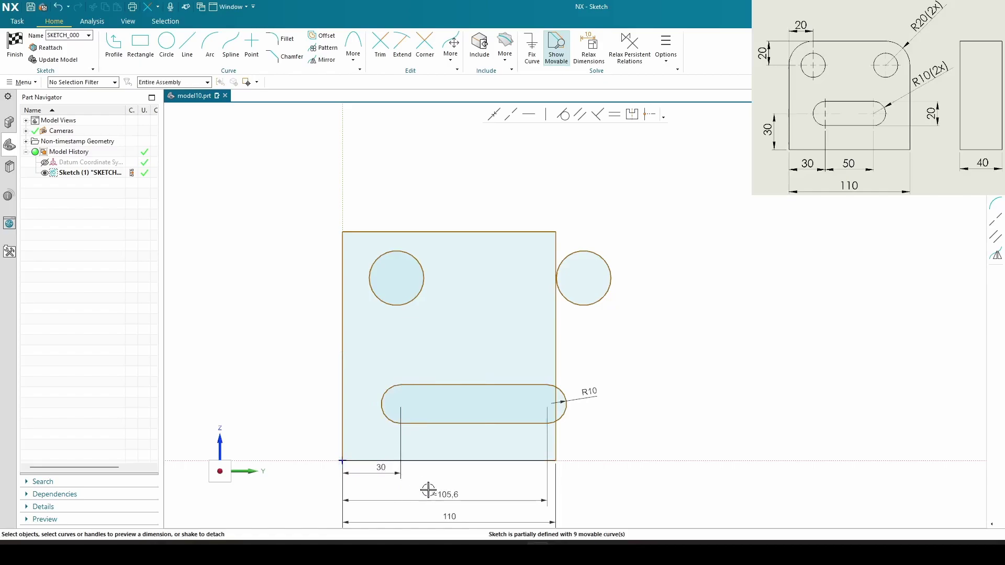
double_click(446, 494)
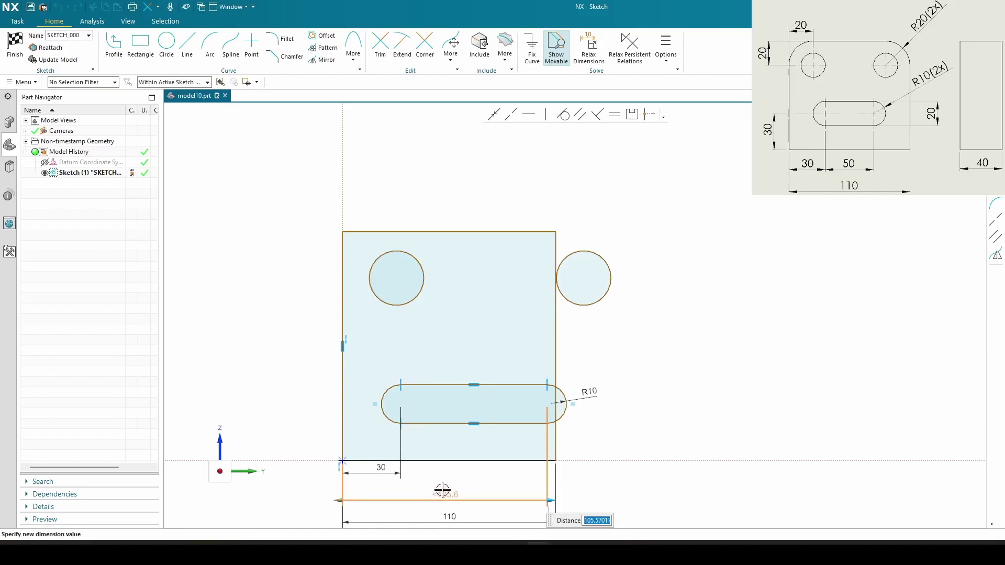
type("80")
key("Return")
left_click(437, 483)
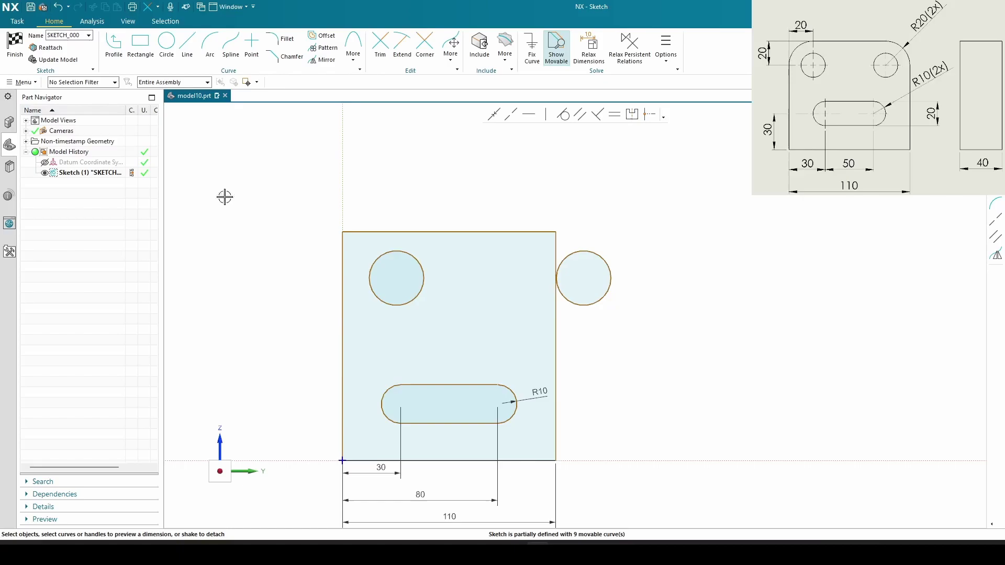
Step: Locate the hole centres 90 and 20 from the rectangle's left edge
left_click(341, 327)
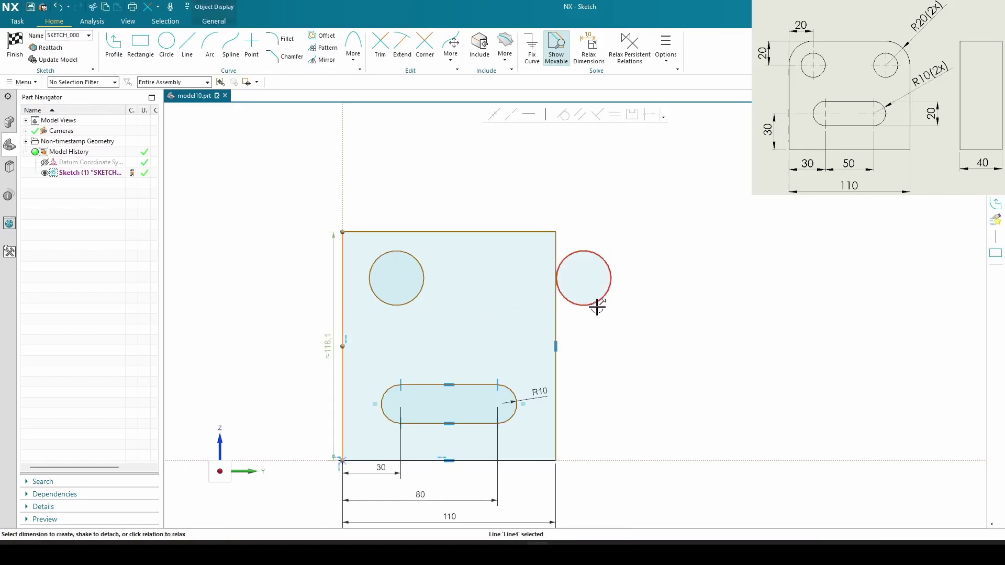
left_click(585, 287)
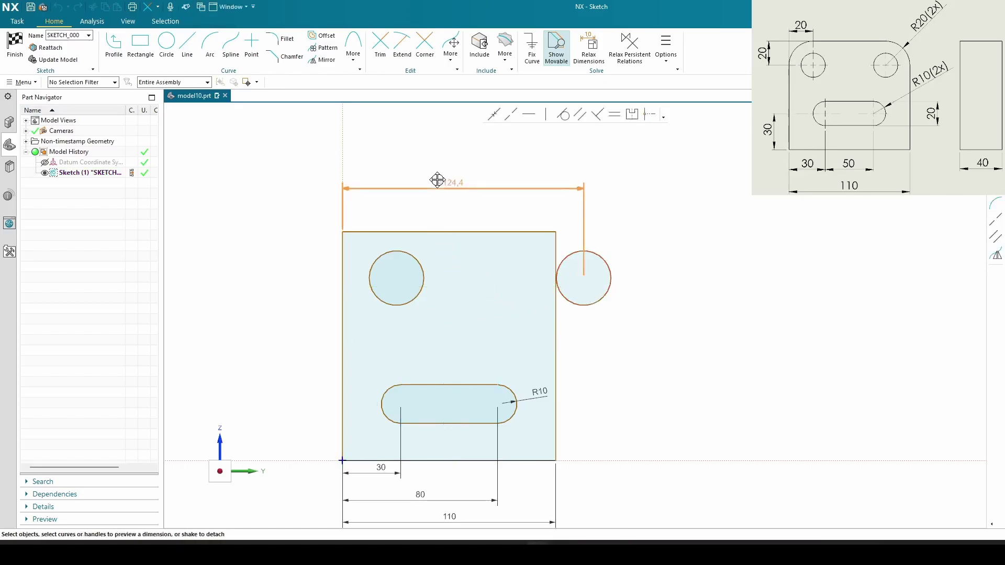
left_click(442, 184)
type("90-")
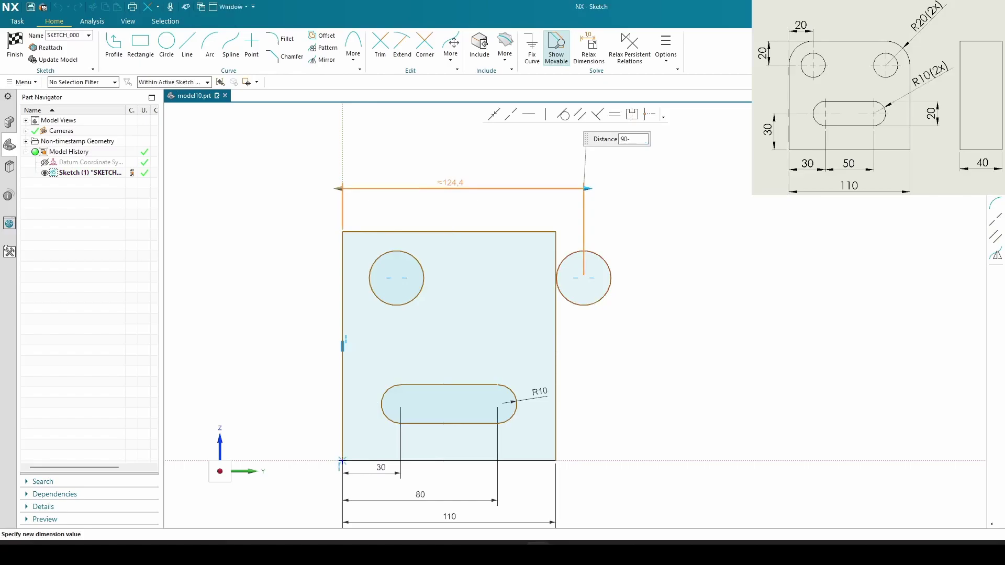
key("Return")
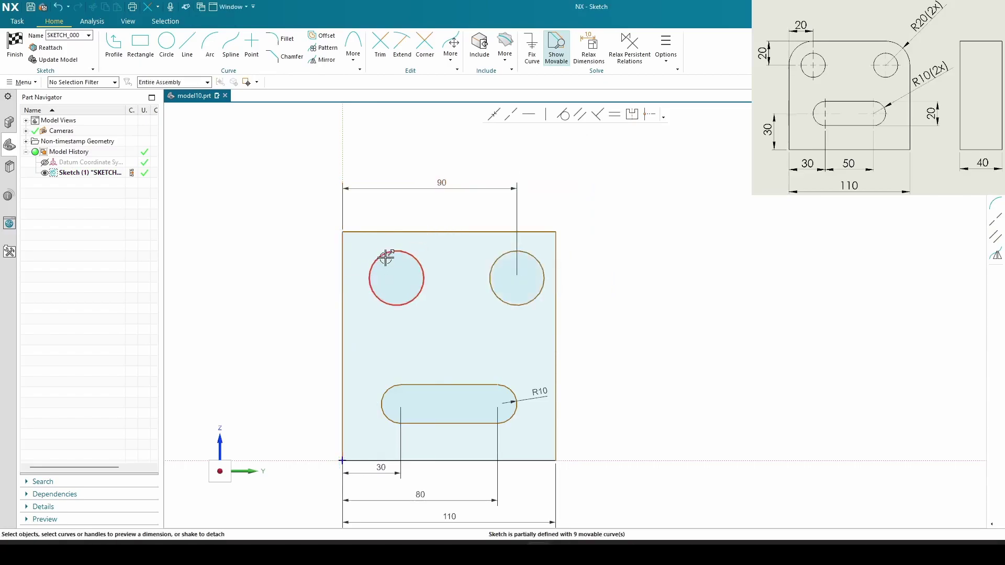
left_click(396, 278)
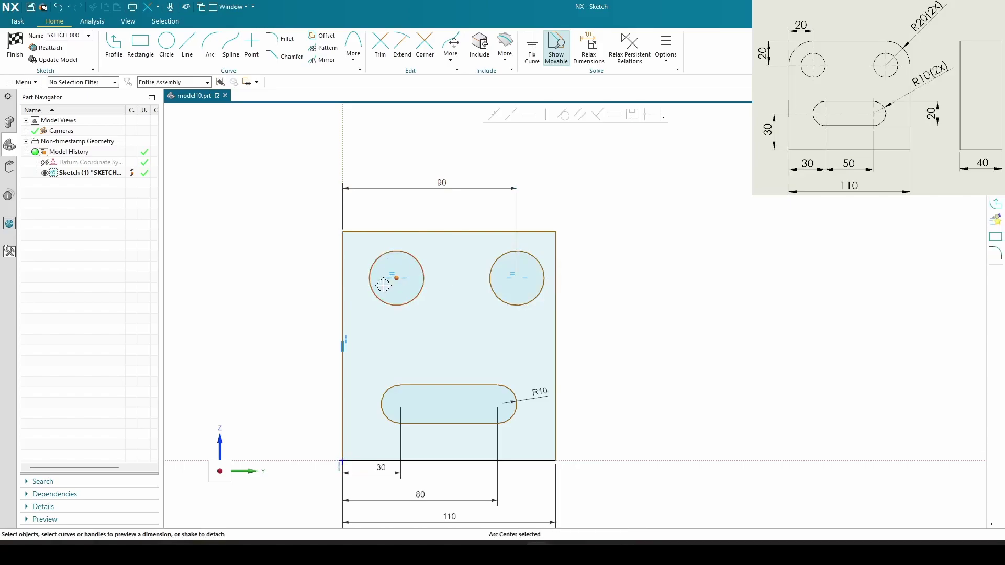
left_click(343, 275)
left_click(373, 214)
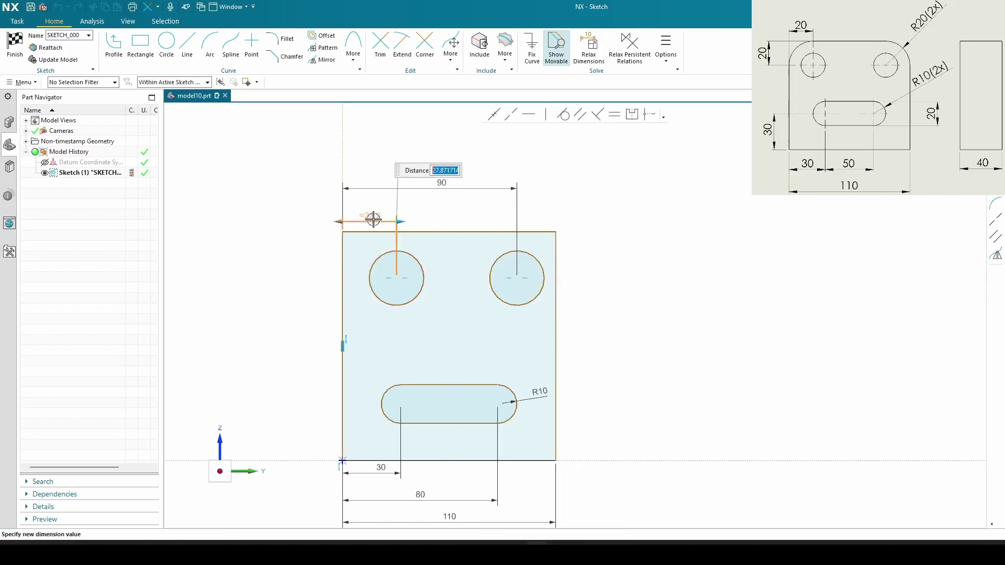
type("20")
key("Return")
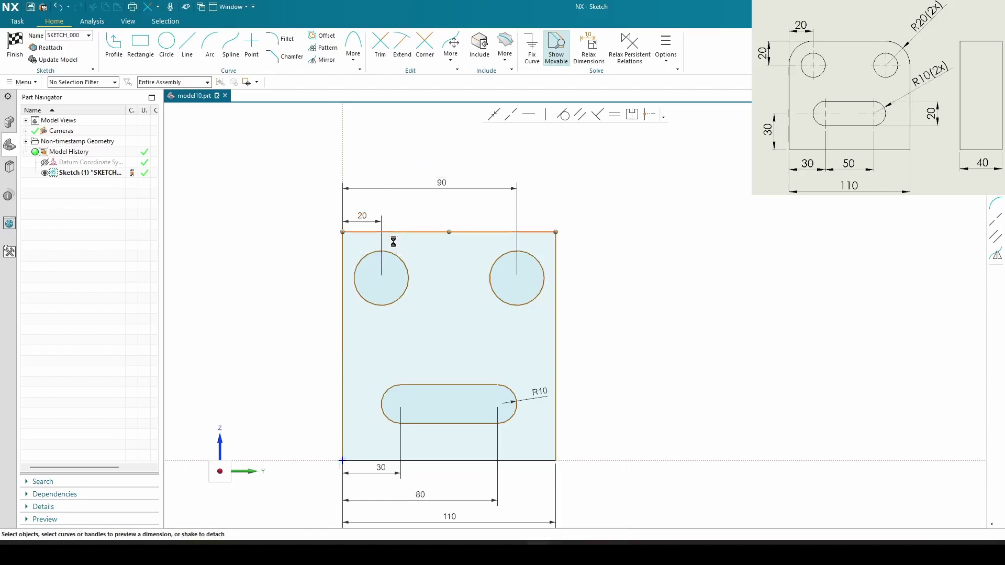
Step: Place the left hole's centre 20 below the rectangle's top edge
left_click(394, 232)
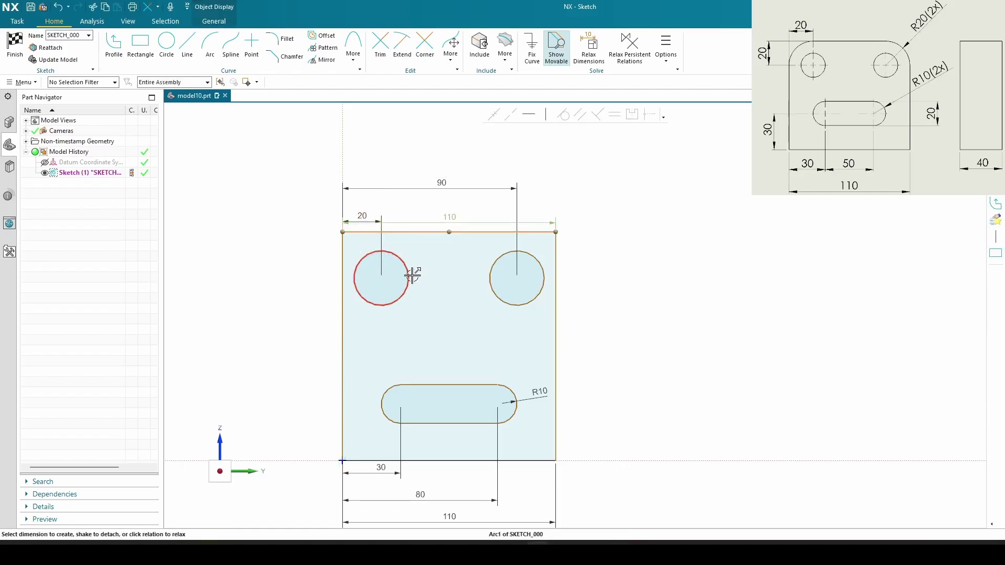
left_click(380, 275)
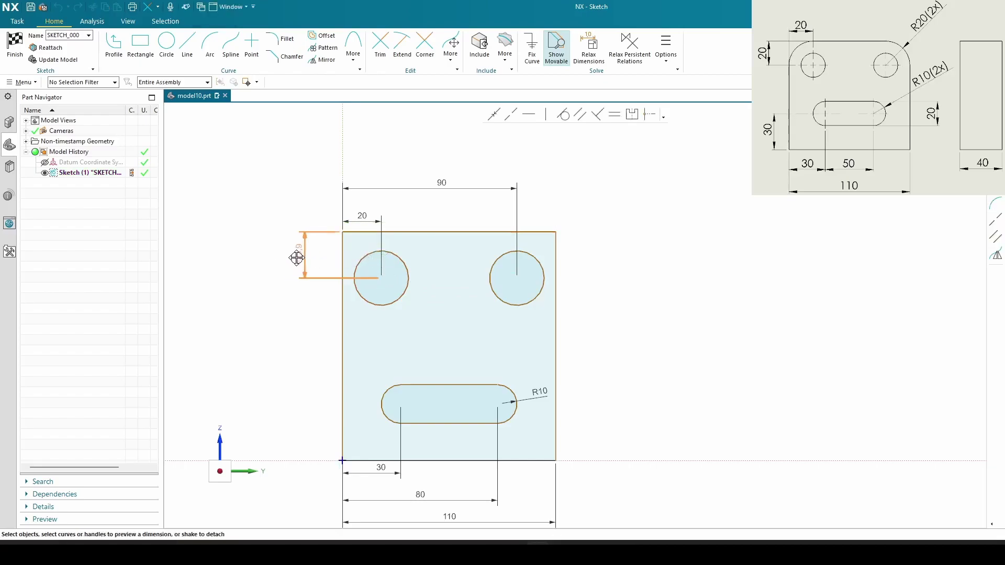
left_click(312, 260)
type("20")
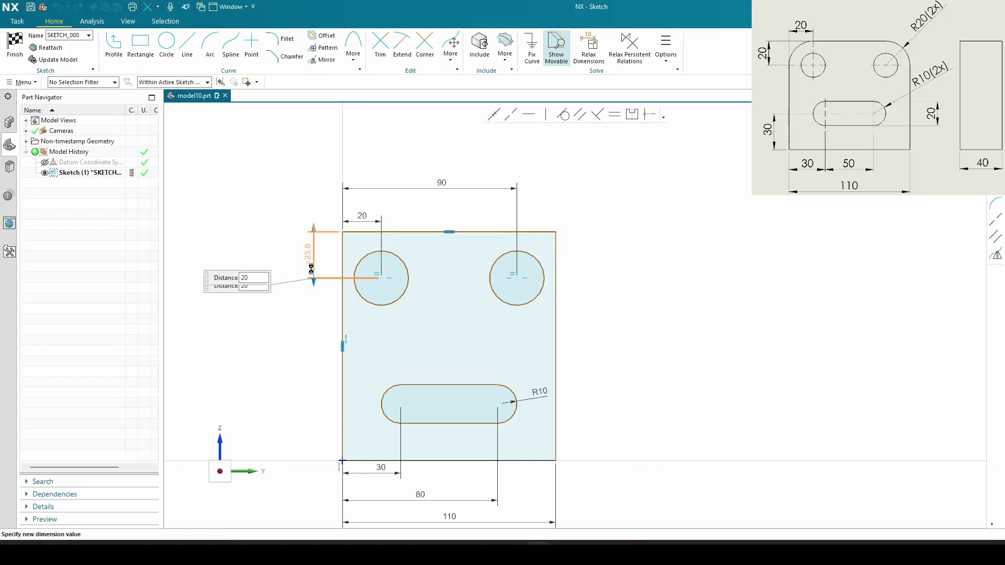
key("Return")
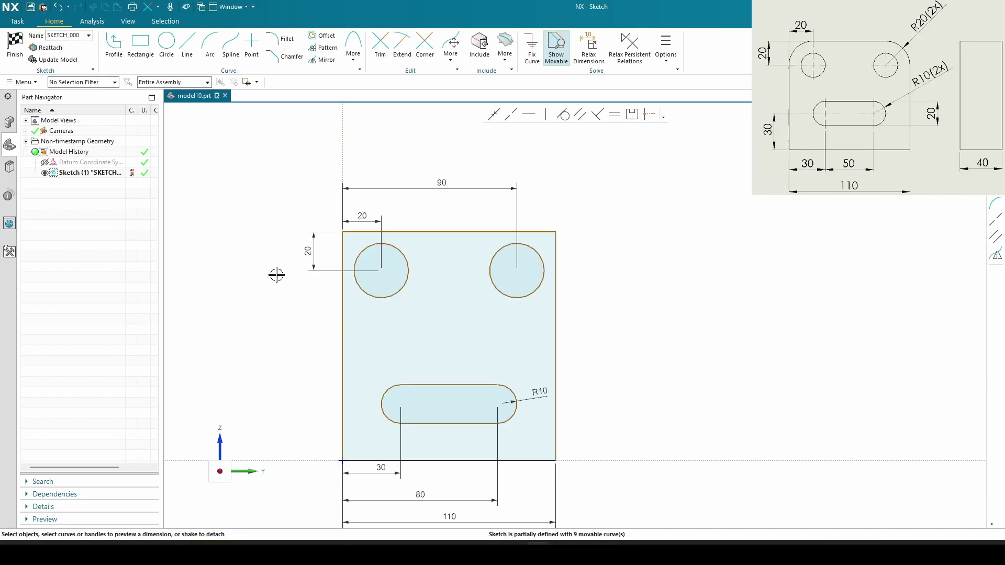
Step: Position the slot's centres 30 above the rectangle's bottom edge
left_click(435, 461)
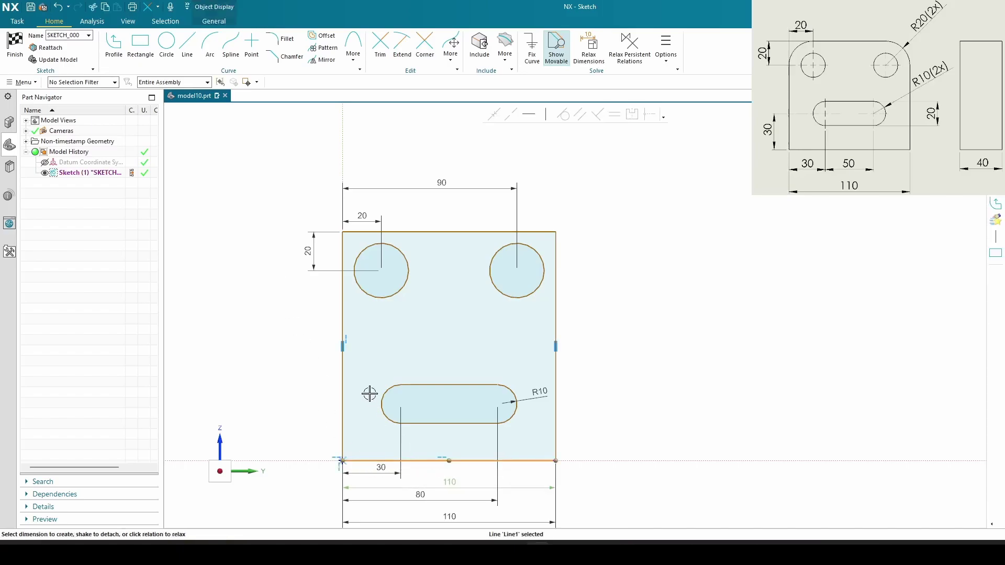
left_click(401, 404)
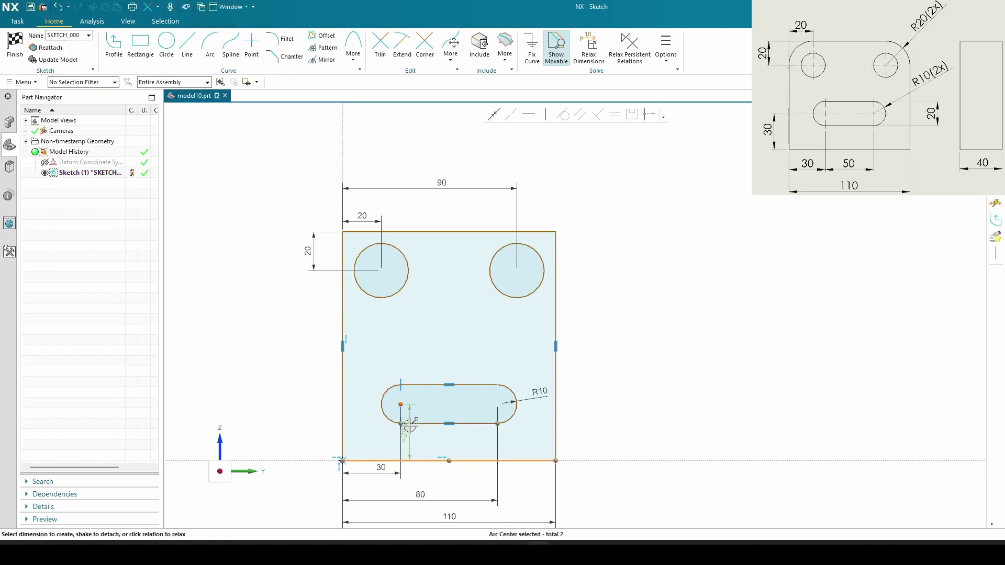
left_click(314, 426)
type("3")
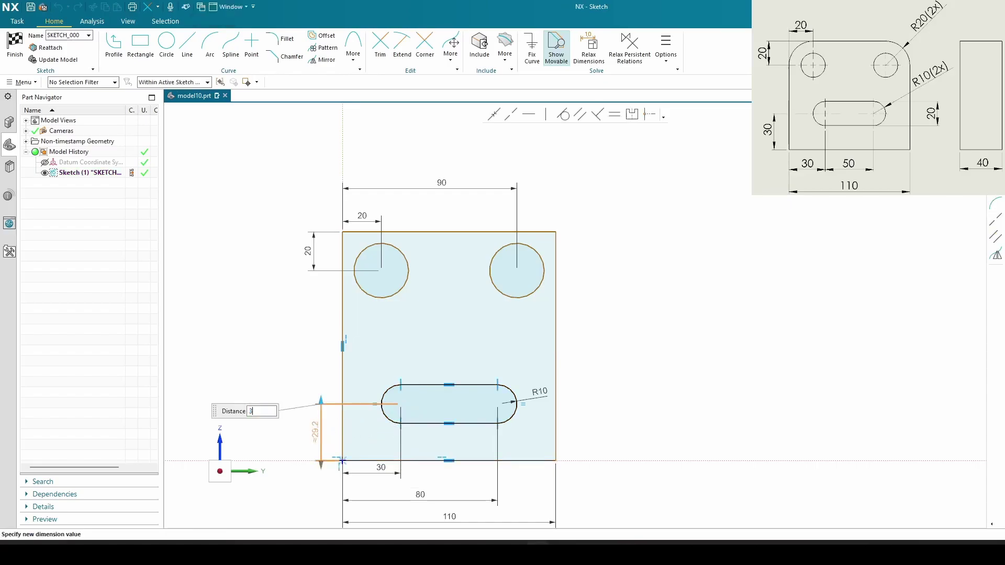
type("0")
key("Return")
key("Escape")
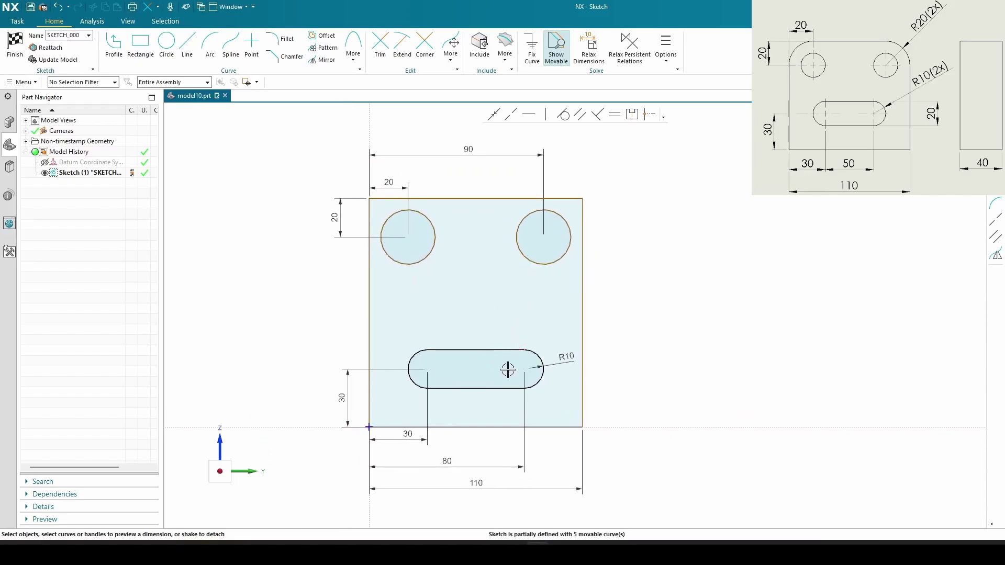
Step: Dimension the rectangle's height to 120
left_click(540, 427)
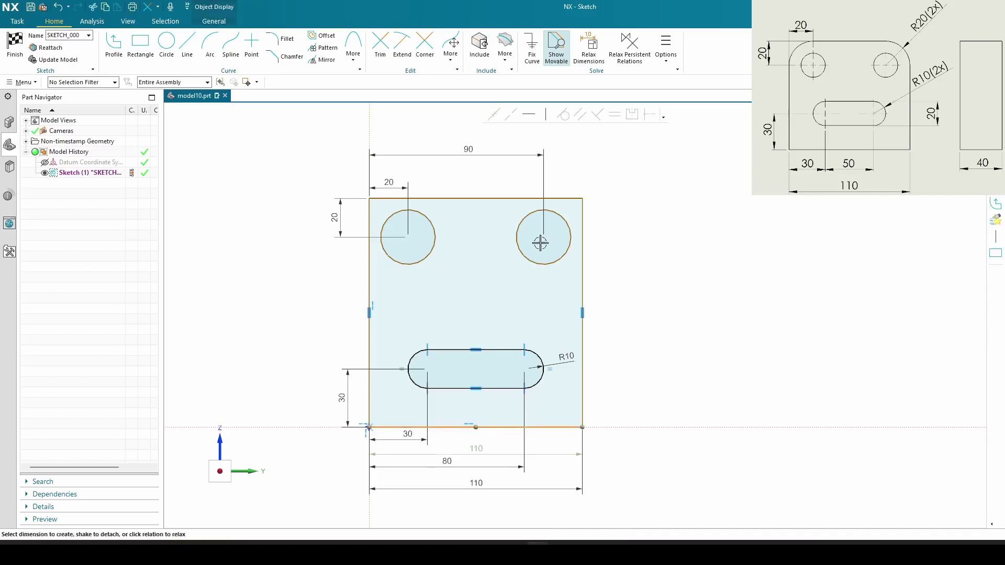
left_click(529, 199)
left_click(618, 314)
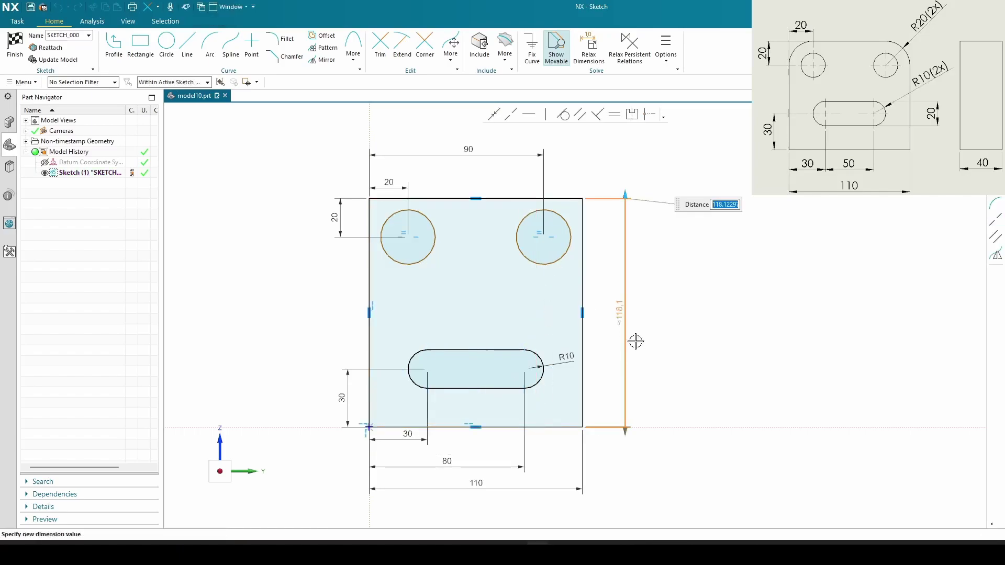
type("120")
key("Return")
key("Escape")
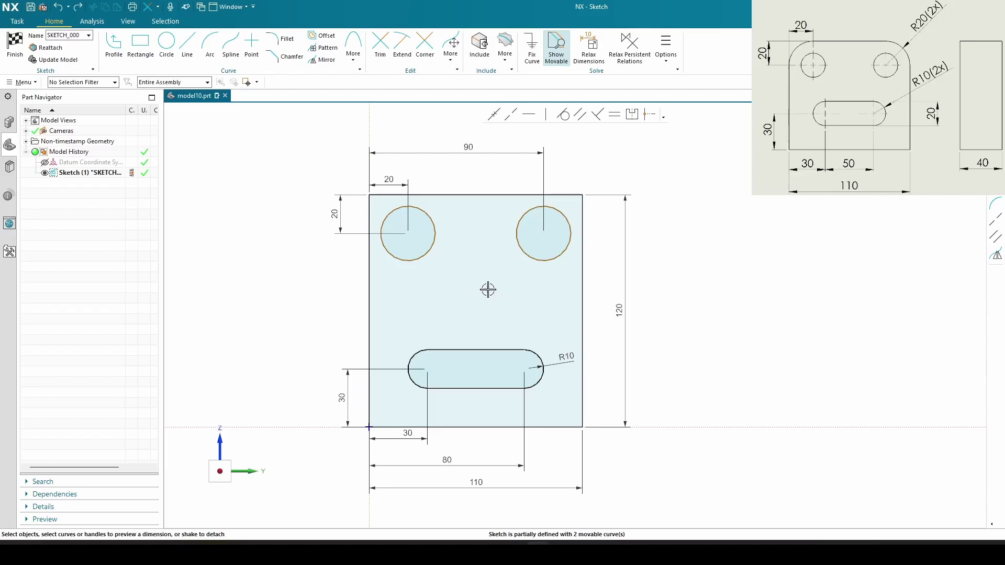
Step: Dimension the right circle with a 25 mm diameter, fully defining the sketch
left_click(521, 246)
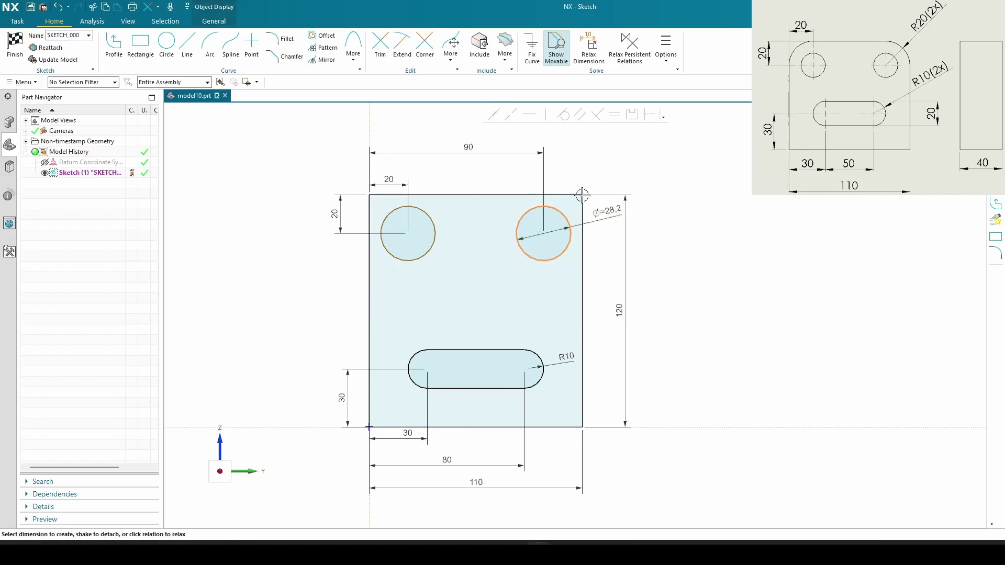
left_click(574, 159)
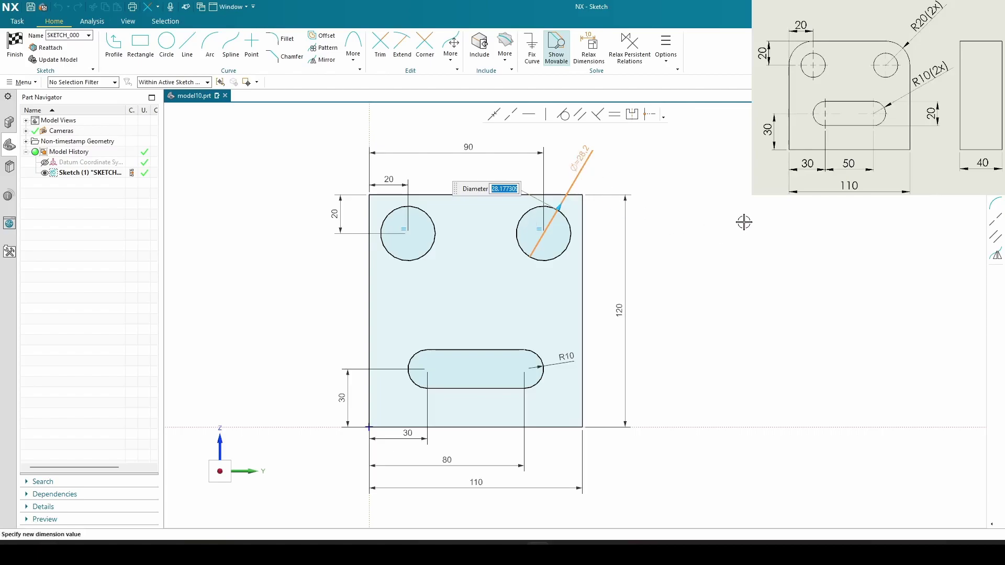
type("25")
key("Return")
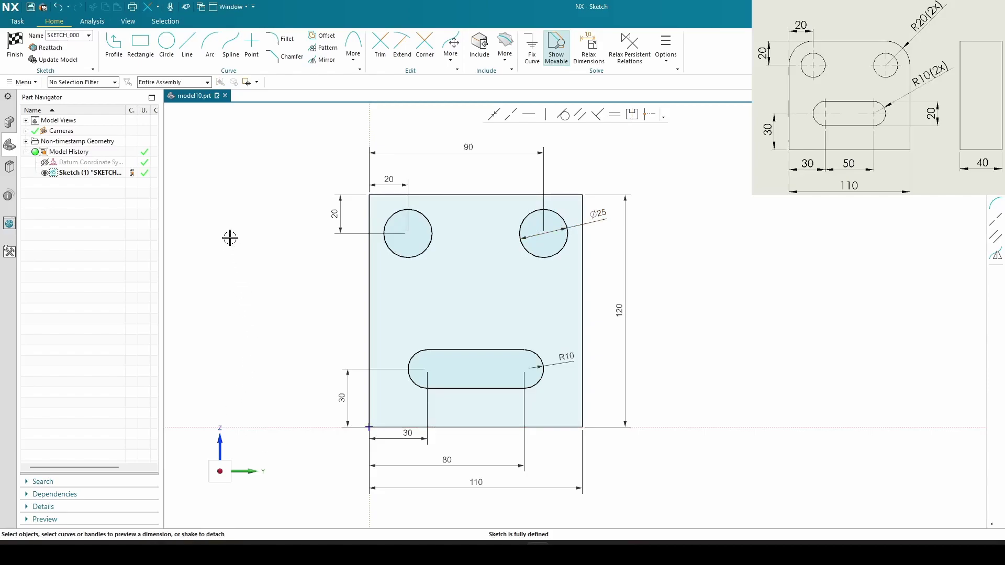
Step: Finish the sketch and extrude it 40 mm into a solid block, Extrude (2)
left_click(15, 42)
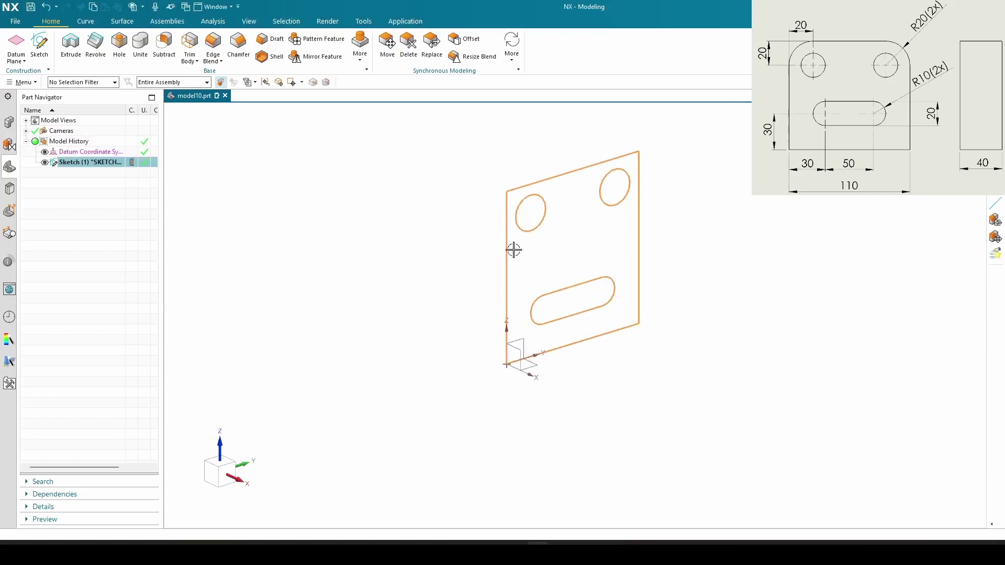
left_click(72, 45)
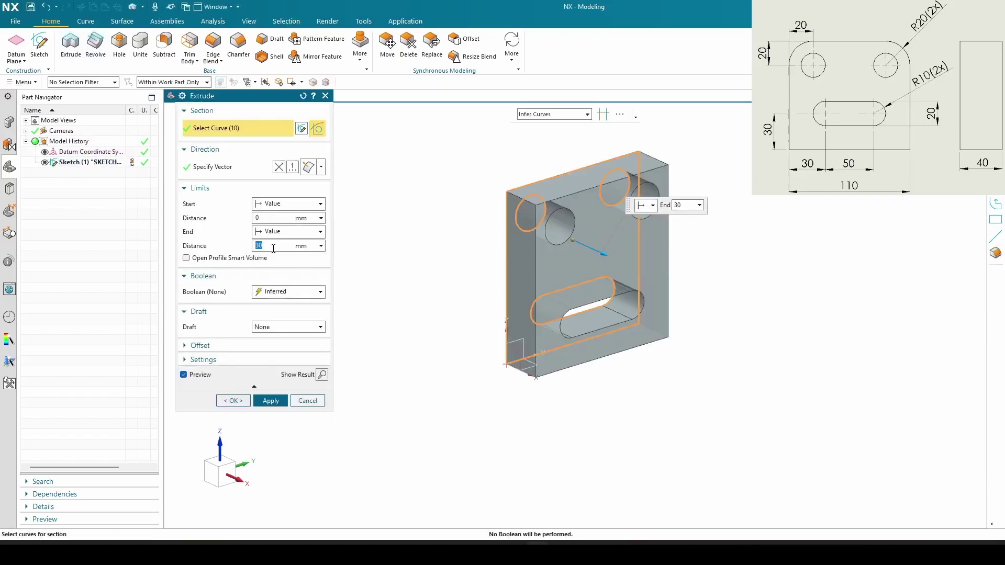
type("40")
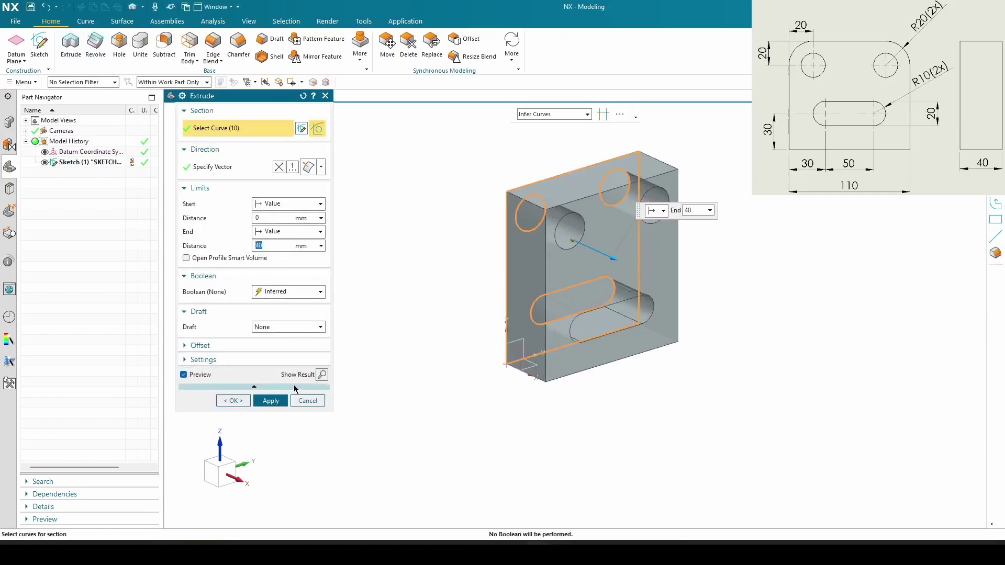
left_click(280, 401)
left_click(301, 404)
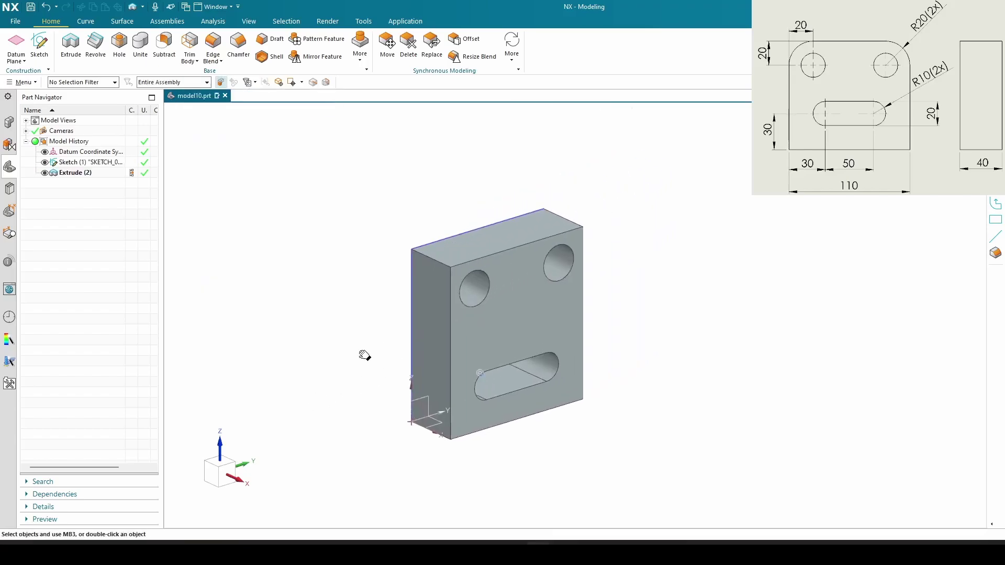
scroll(363, 352, "up", 3)
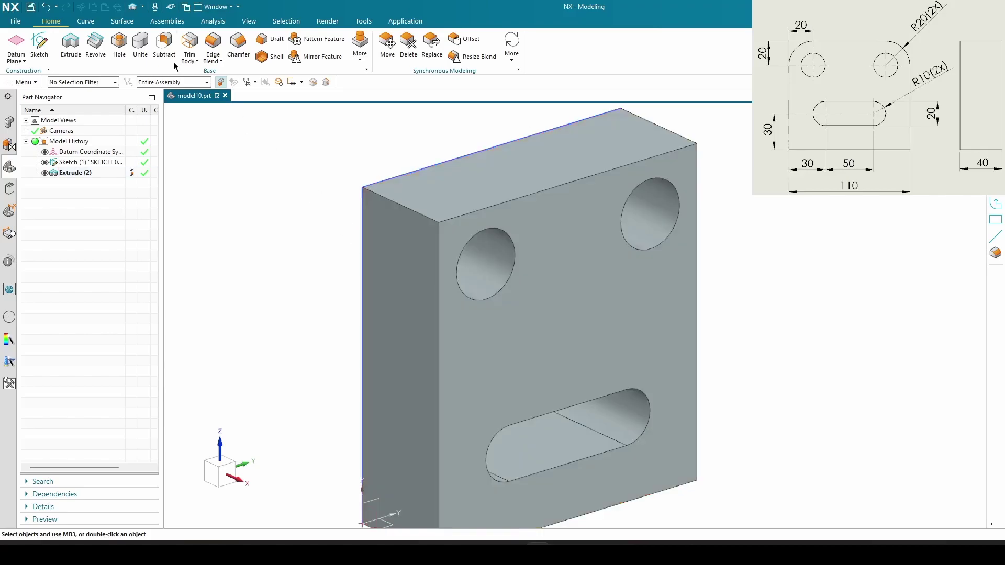
Step: Round the block's top-left and top-right edges with a 20 mm Edge Blend
left_click(209, 46)
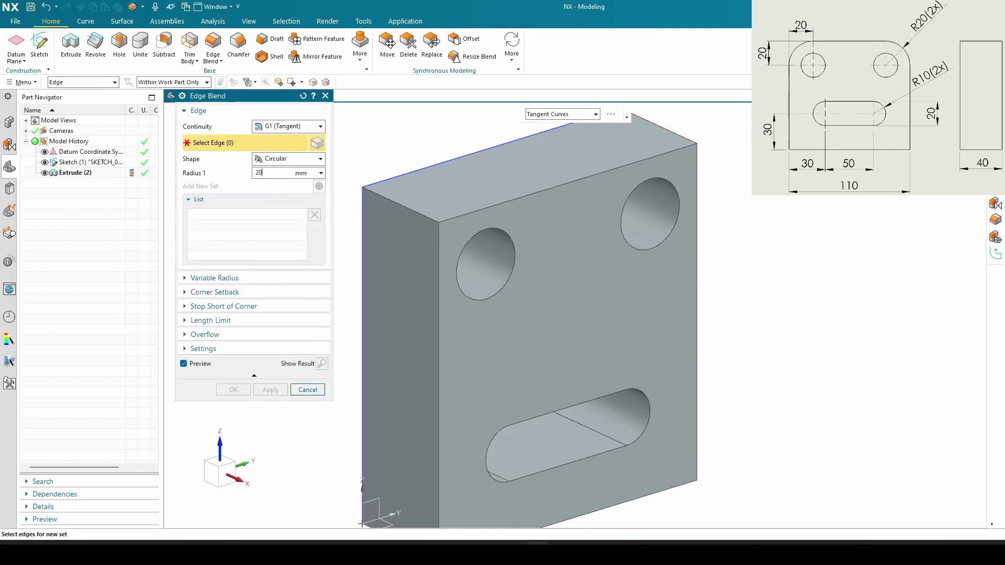
left_click(390, 199)
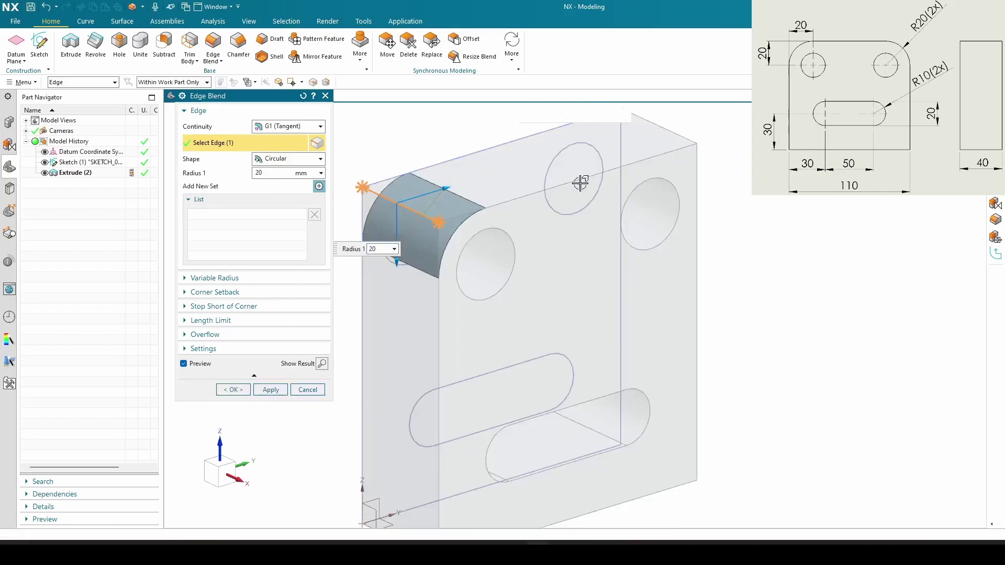
left_click(685, 136)
left_click(271, 389)
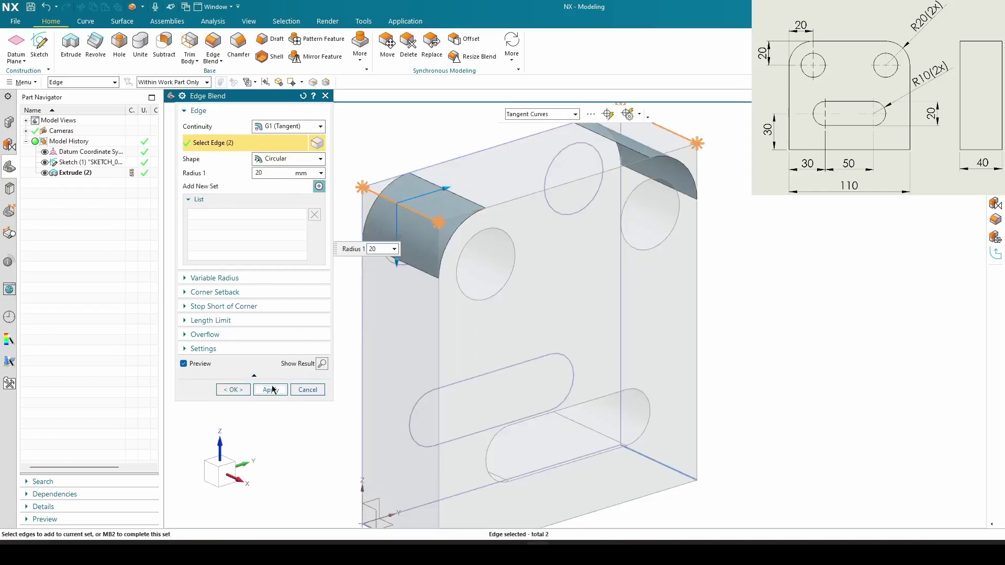
left_click(310, 388)
scroll(311, 334, "down", 4)
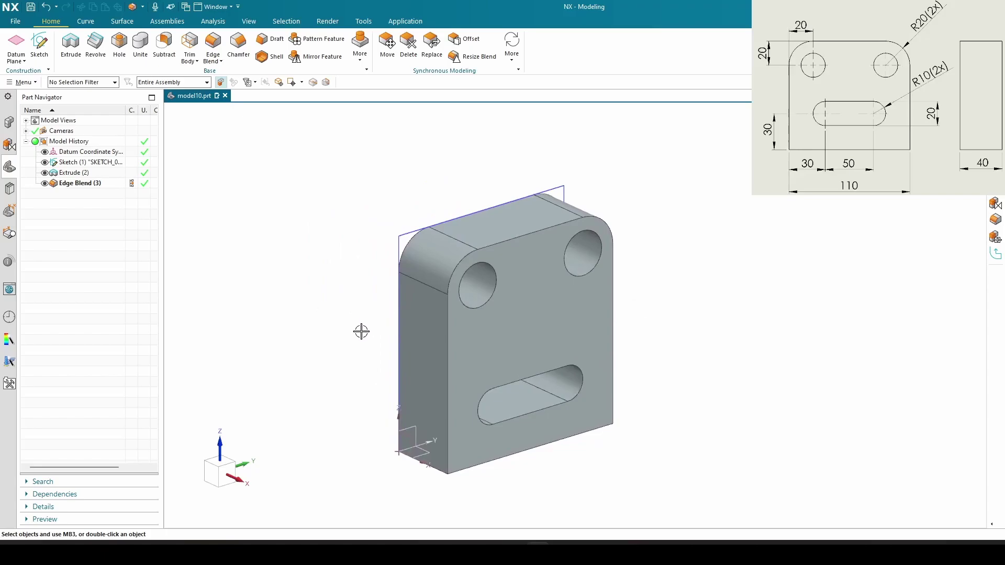
Step: Hide all datums and sketches through the Ctrl+W visibility settings
key("ctrl+w")
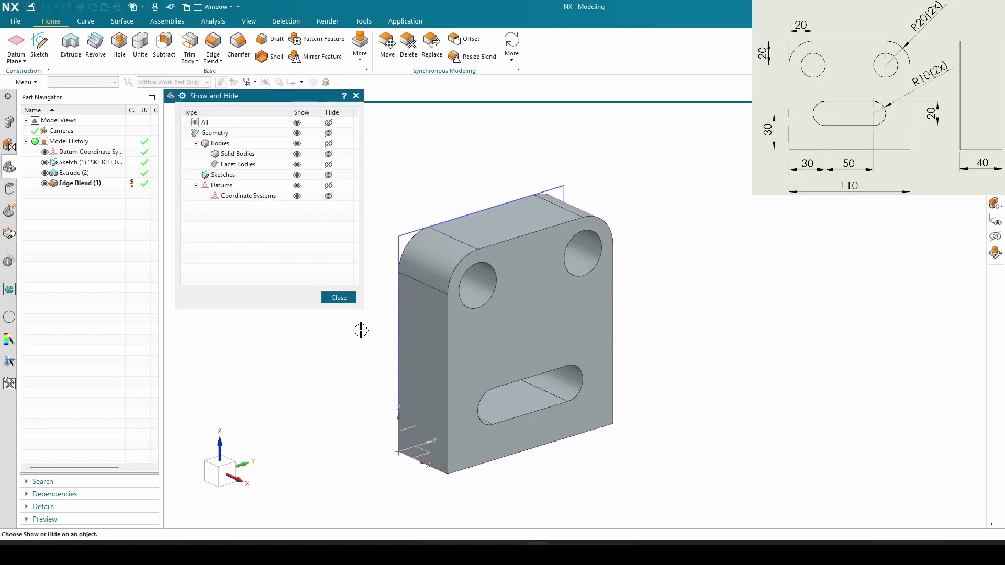
left_click(328, 185)
left_click(328, 175)
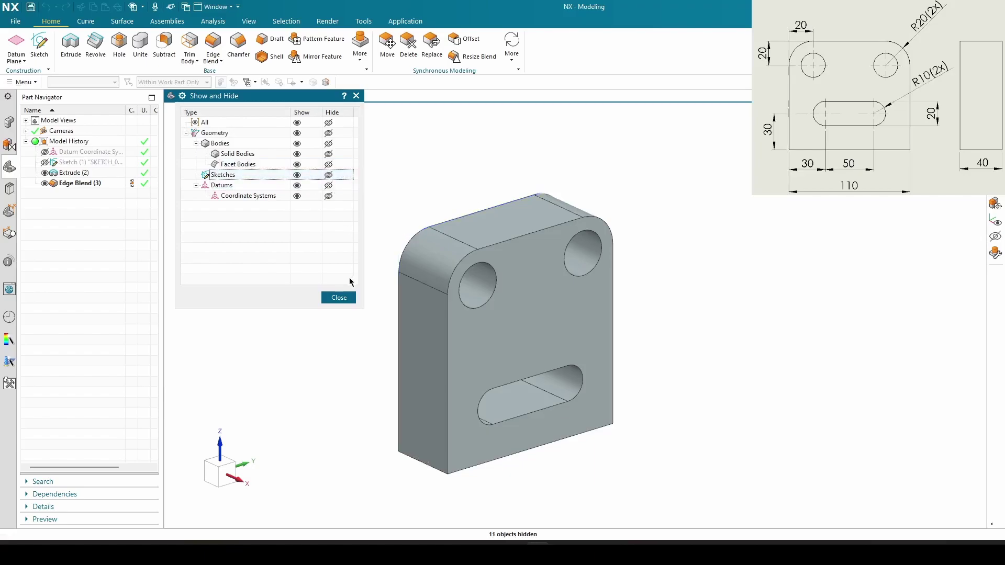
left_click(339, 297)
scroll(624, 312, "up", 3)
scroll(624, 312, "down", 2)
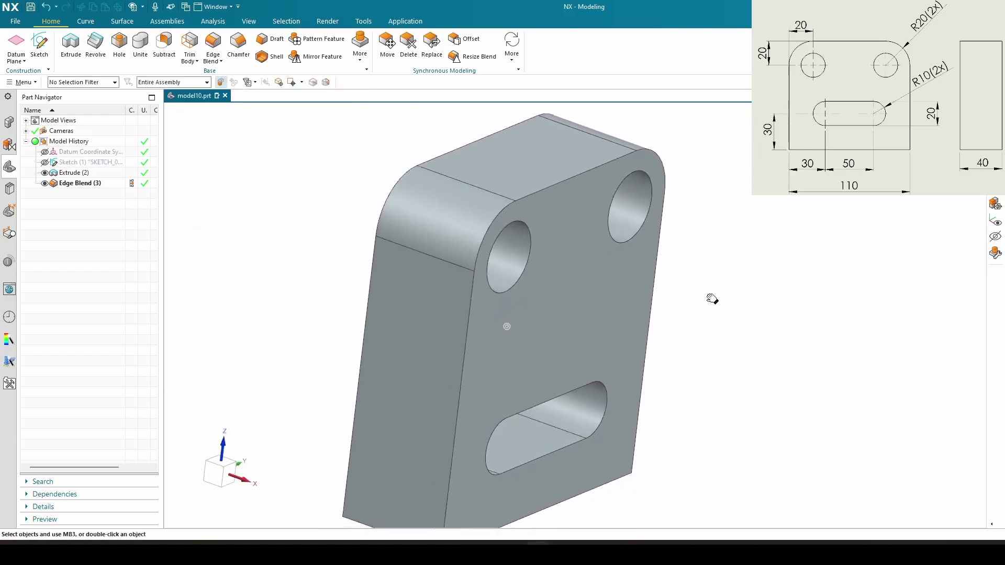